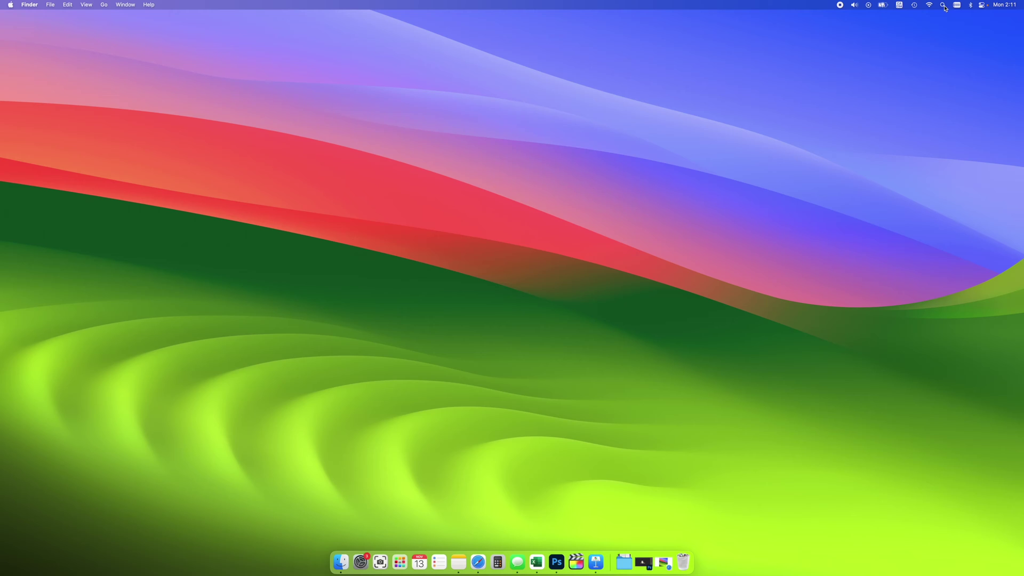
Search the Mac for "disk utility" and launch Disk Utility
click(868, 10)
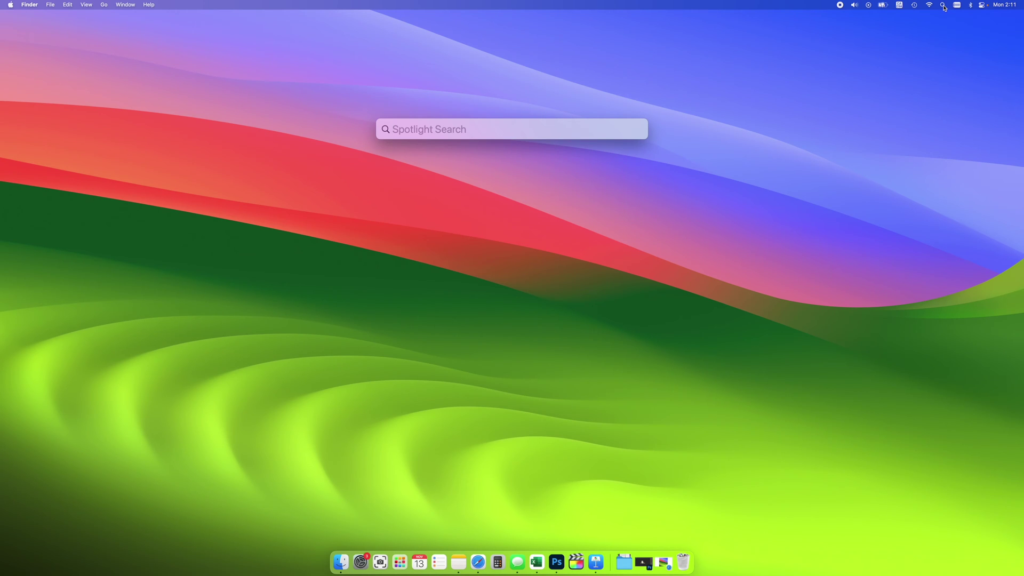
text(disk uti)
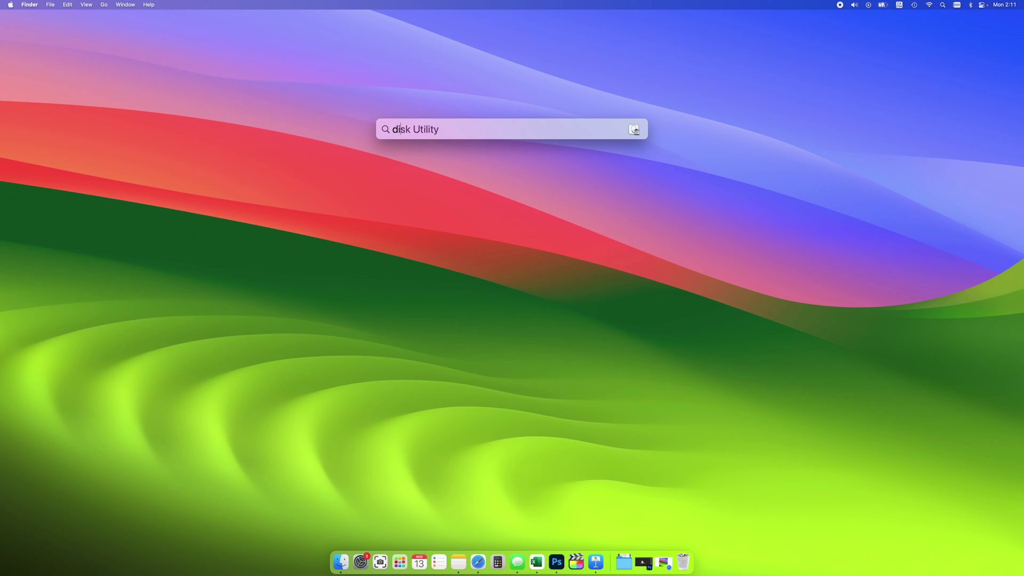
text(lity)
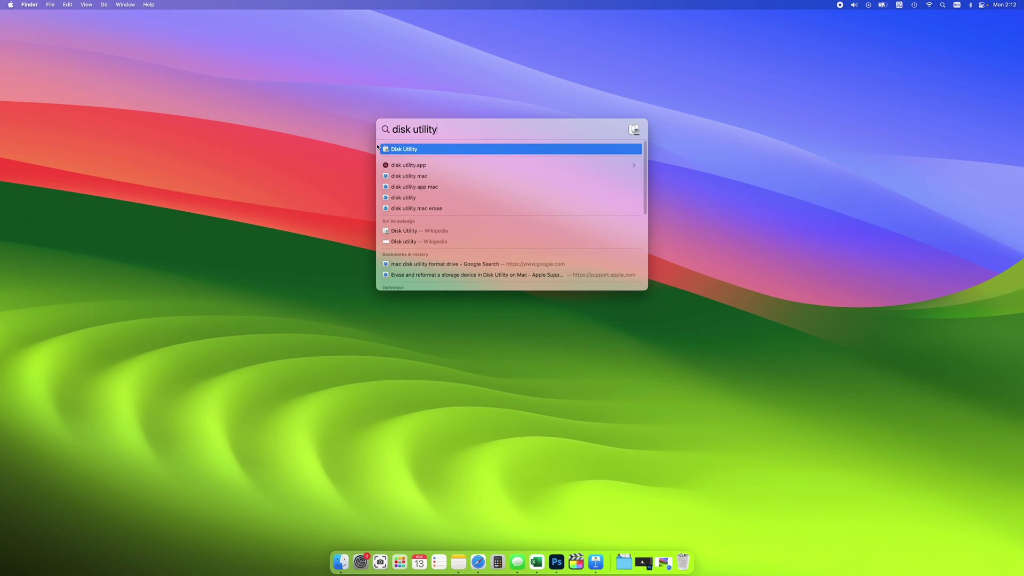
click(412, 150)
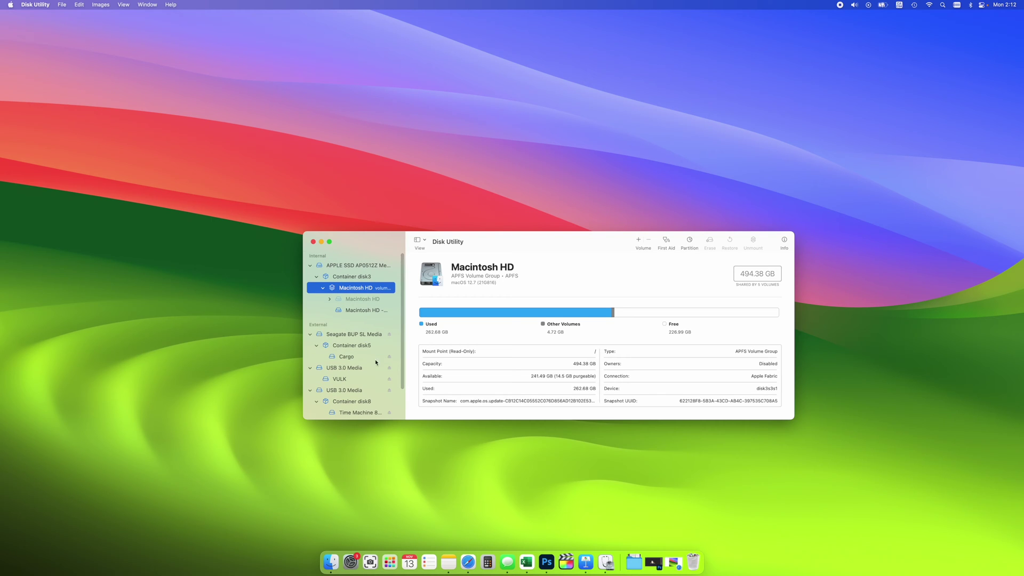
Collapse the Seagate BUP SL, both USB 3.0 and the USB SanDisk entries in the list of external drives
mouse_move(400, 356)
mouse_down()
mouse_move(401, 382)
mouse_move(410, 341)
mouse_up()
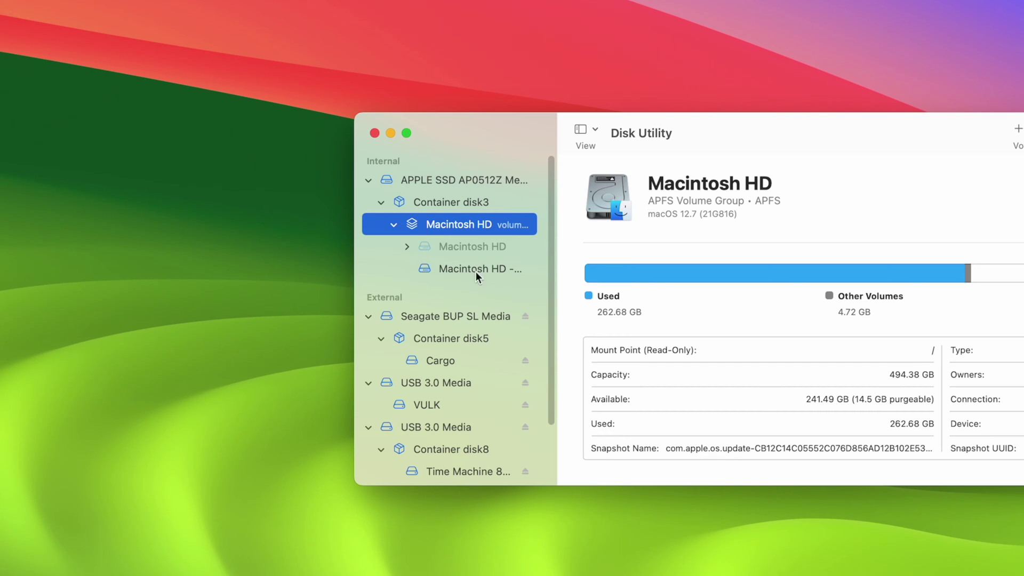
drag(551, 247, 545, 295)
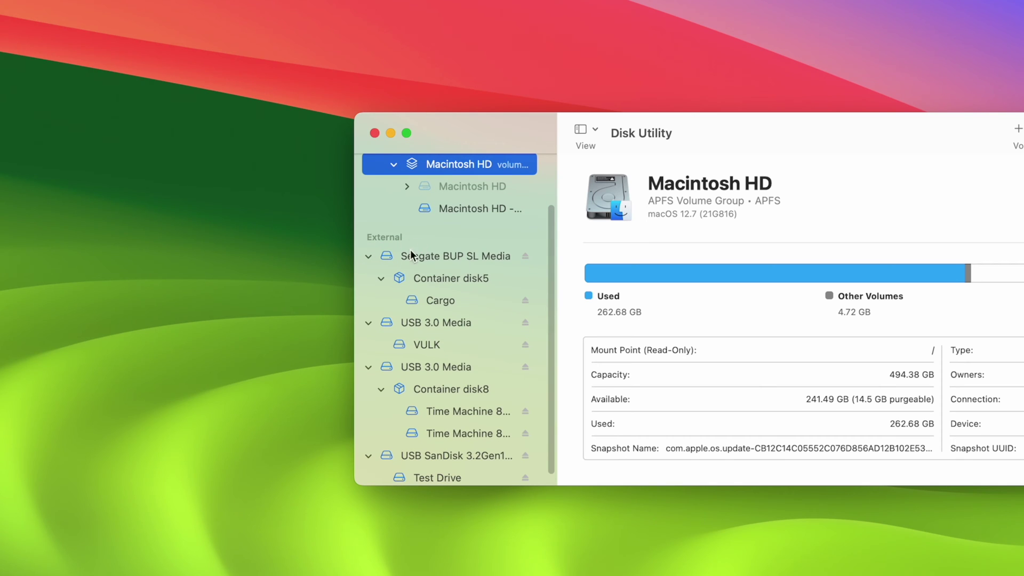
click(368, 256)
click(367, 315)
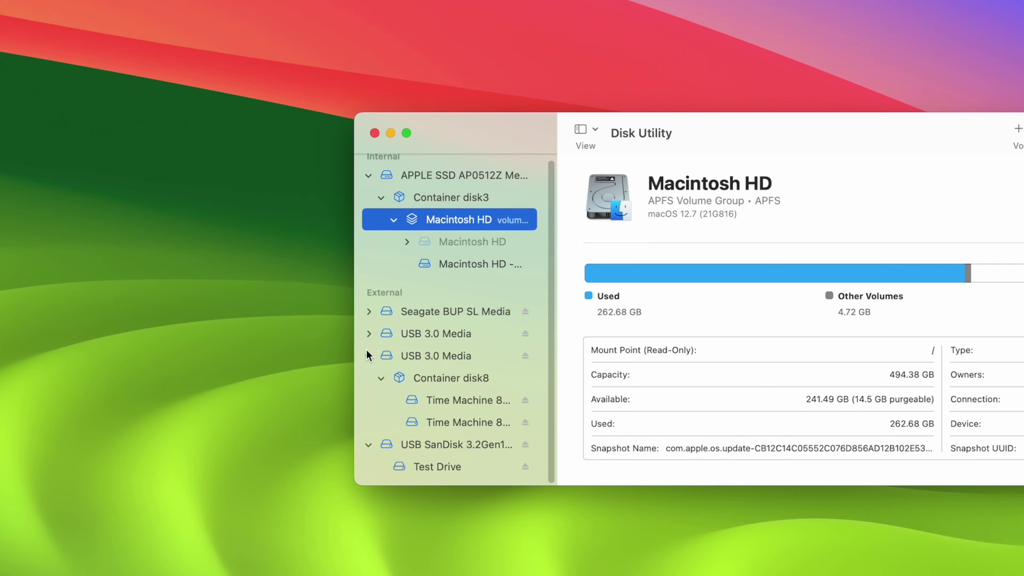
click(368, 355)
click(369, 383)
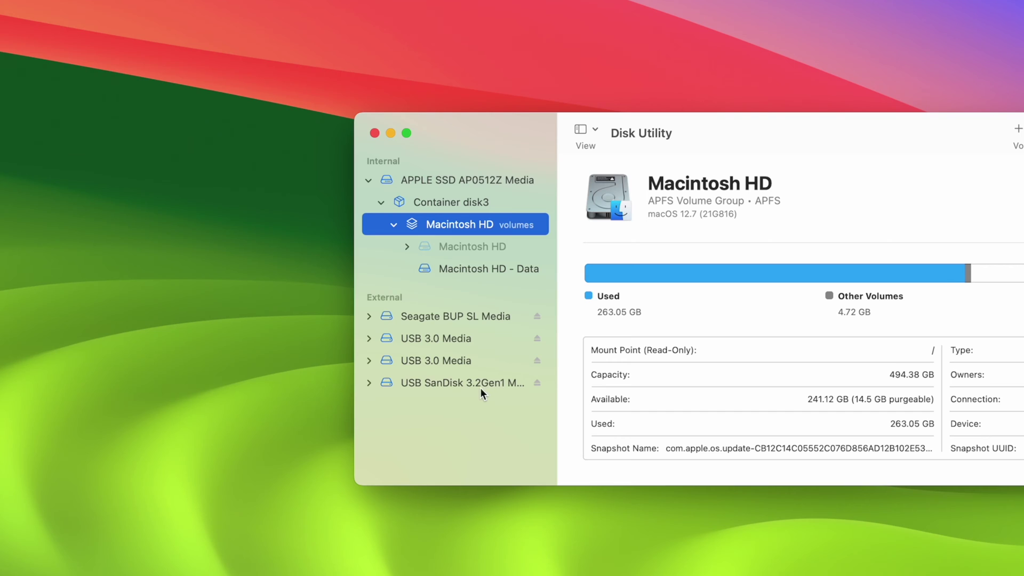
Start erasing the external USB SanDisk 3.2Gen1 Media drive and name the new volume "test drive 5"
click(428, 388)
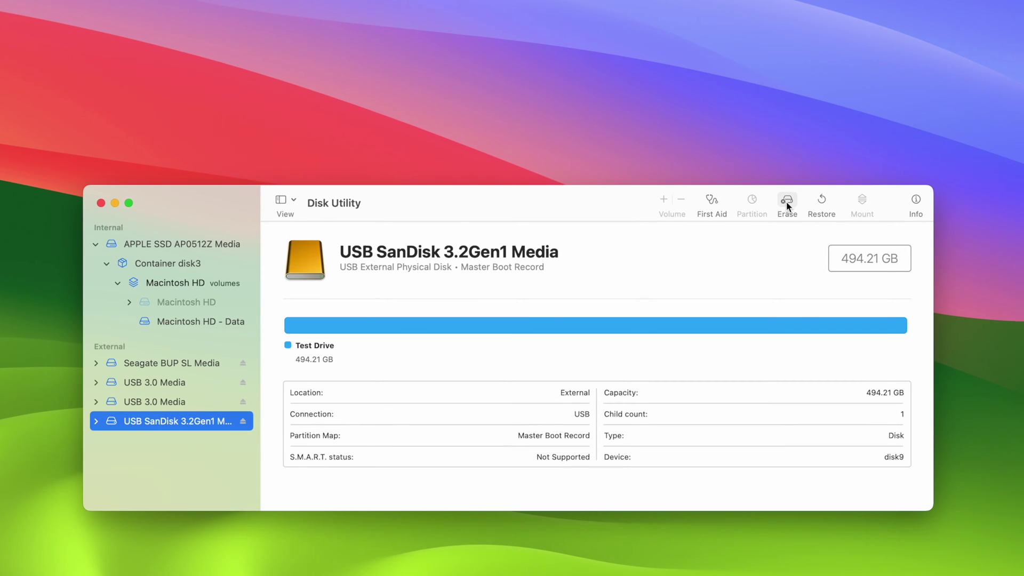
click(786, 203)
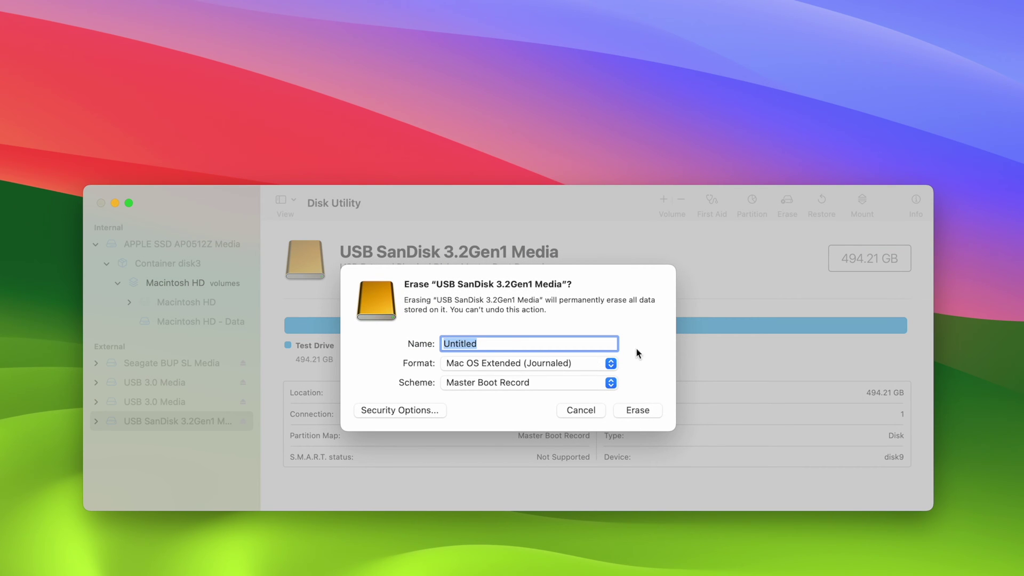
drag(533, 346, 425, 342)
text(test drive 5)
drag(511, 342, 455, 343)
click(511, 347)
Review the available formats for the drive and choose Mac OS Extended (Journaled)
click(545, 365)
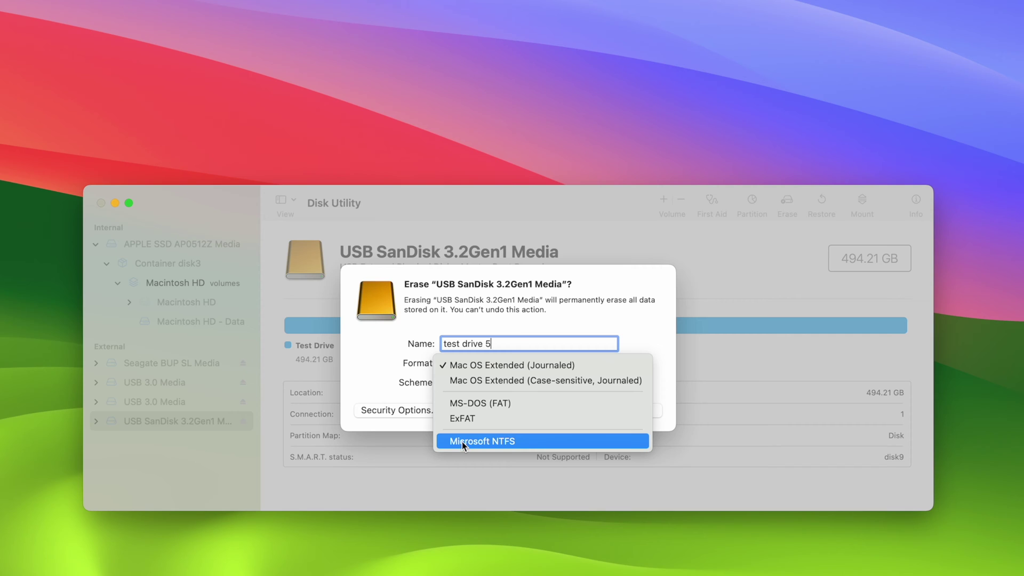
click(490, 434)
click(491, 434)
click(380, 373)
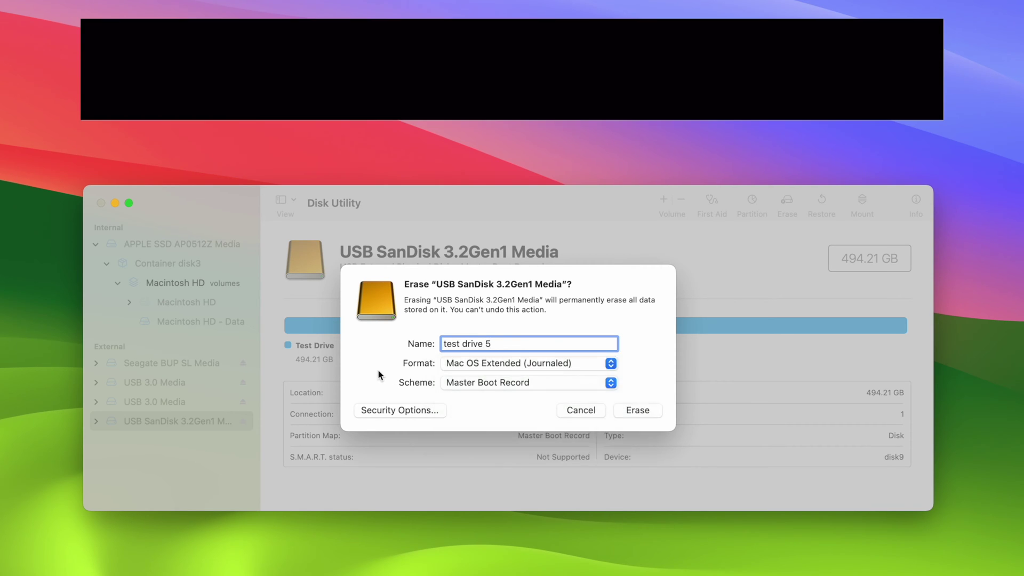
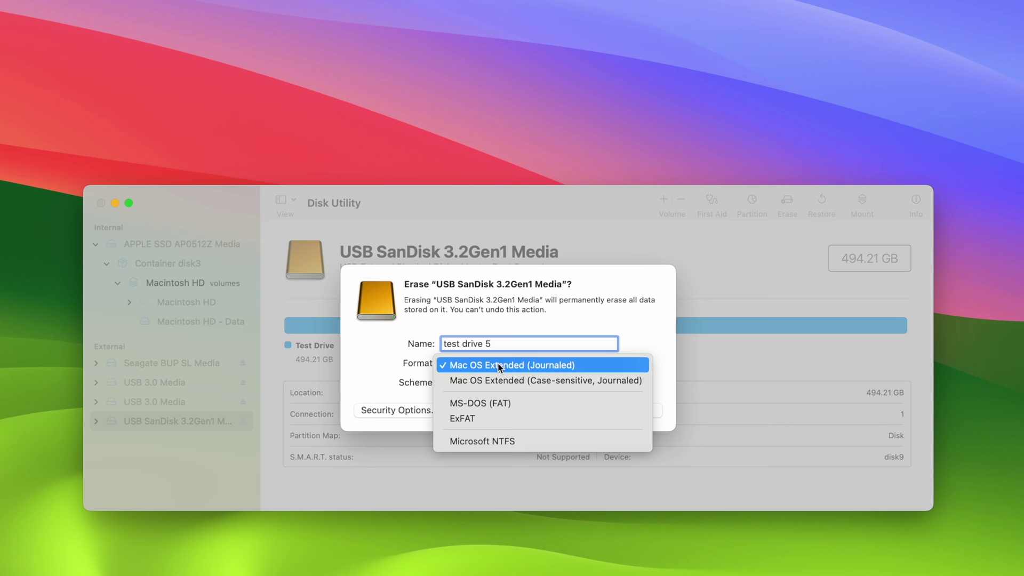
click(502, 365)
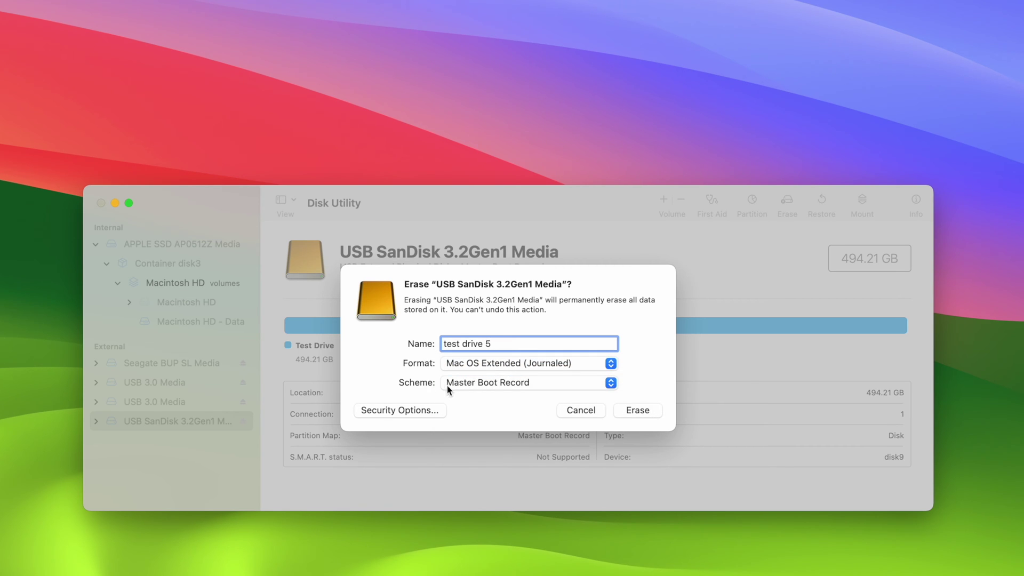
Set the scheme to GUID Partition Map, erase the SanDisk drive and dismiss the finished process
click(500, 384)
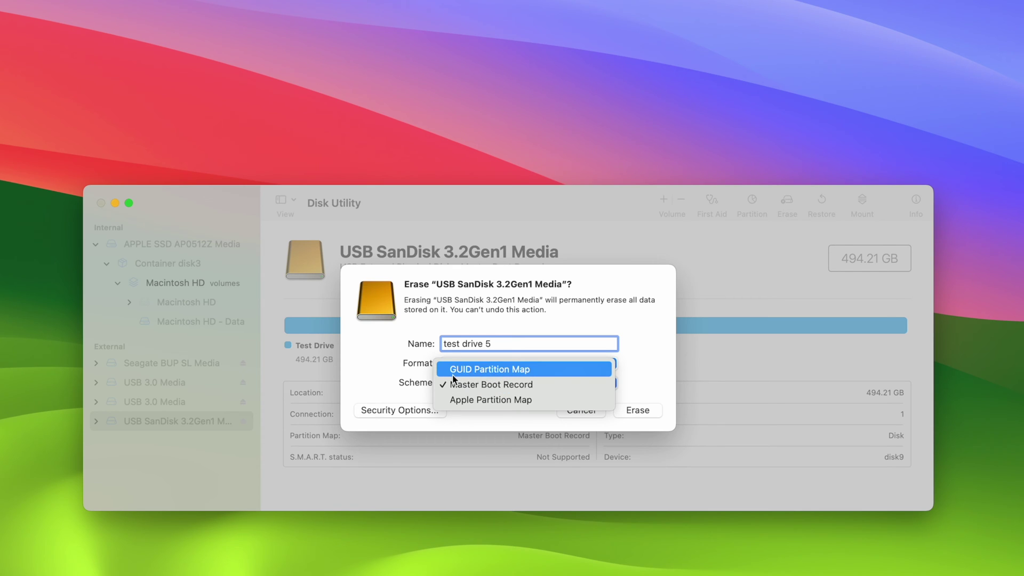
click(518, 373)
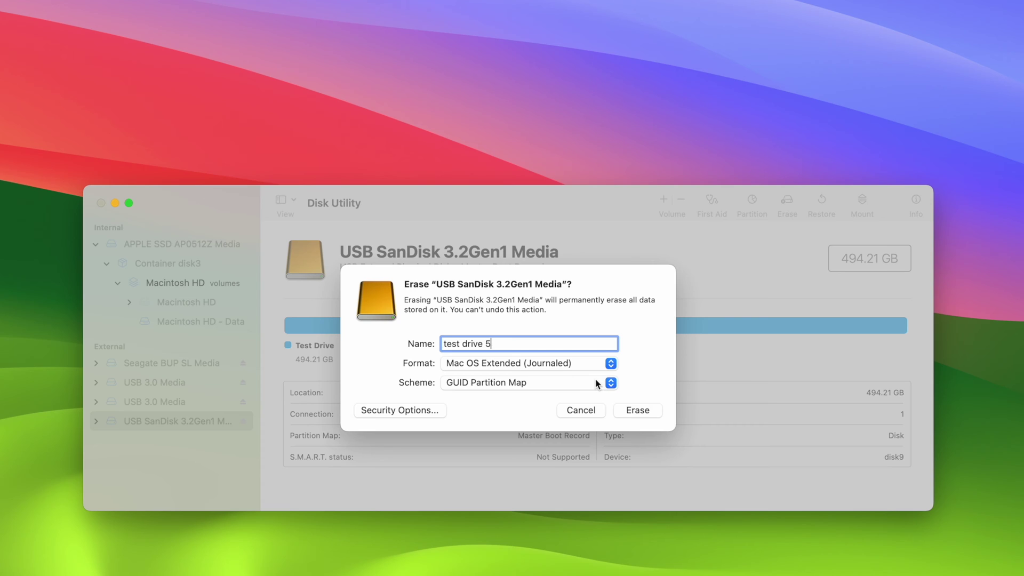
click(638, 410)
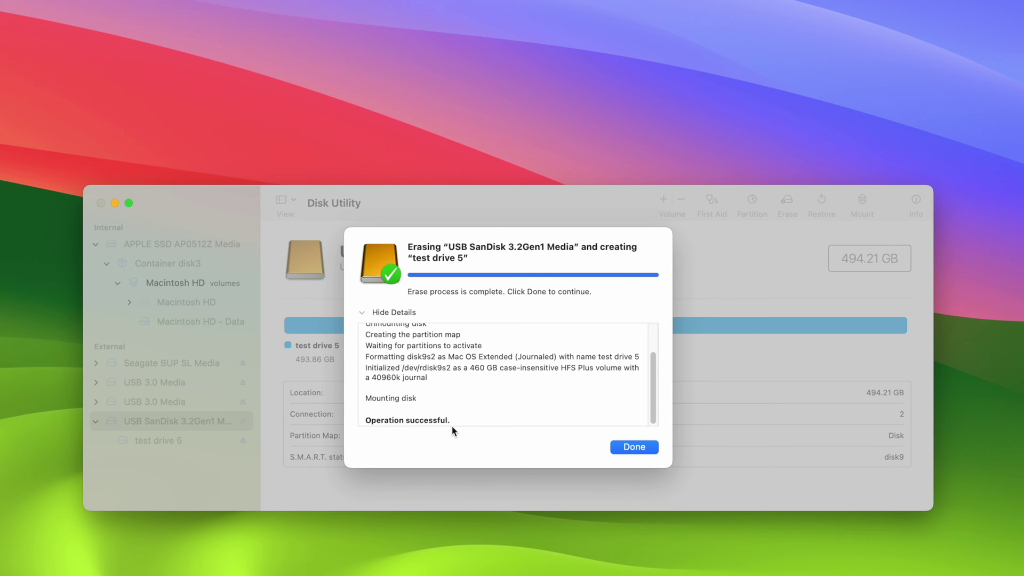
click(641, 449)
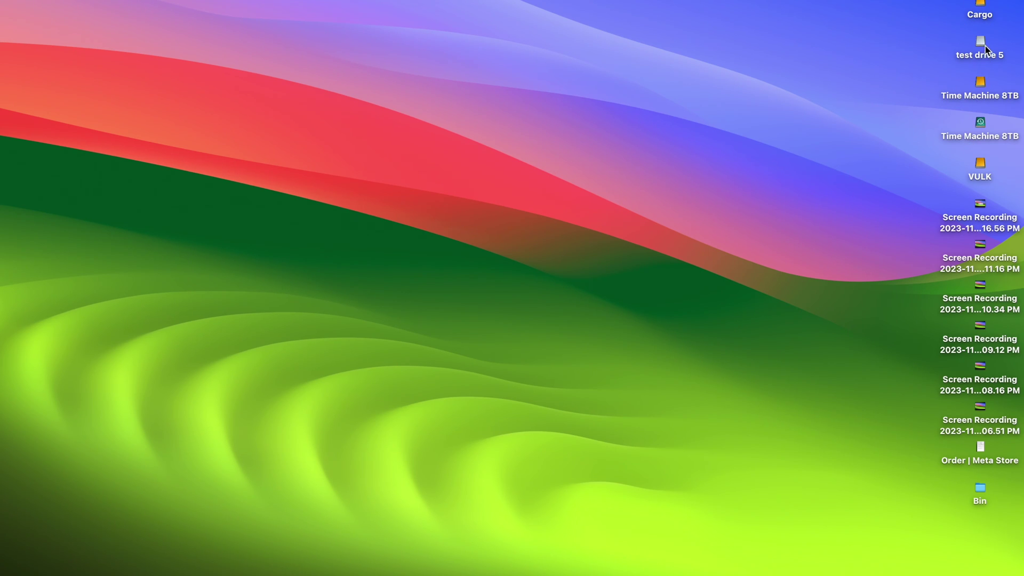
Eject the "test drive 5" volume from the desktop
mouse_move(984, 46)
mouse_down()
mouse_move(948, 53)
mouse_move(979, 46)
mouse_up()
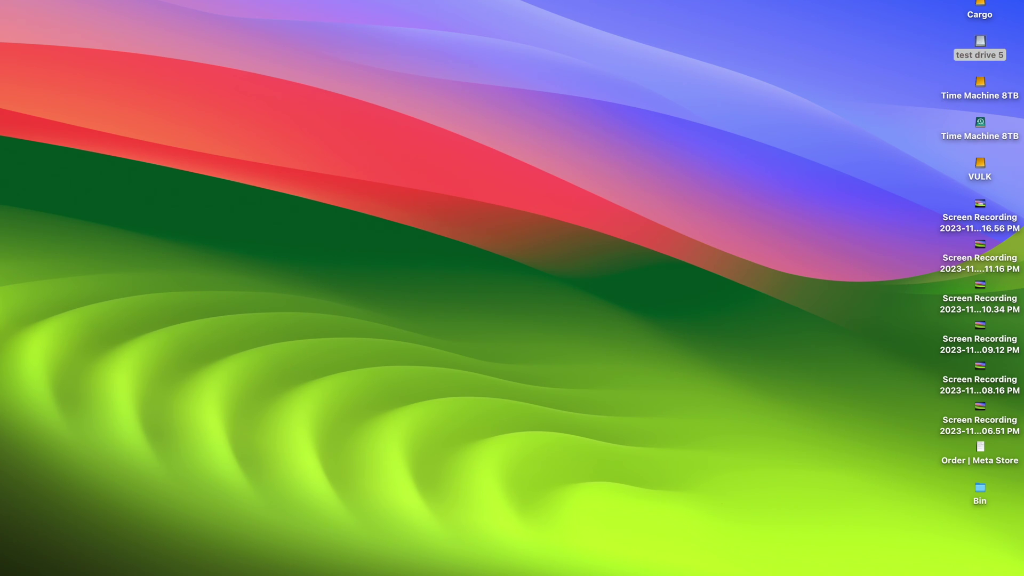
mouse_move(677, 569)
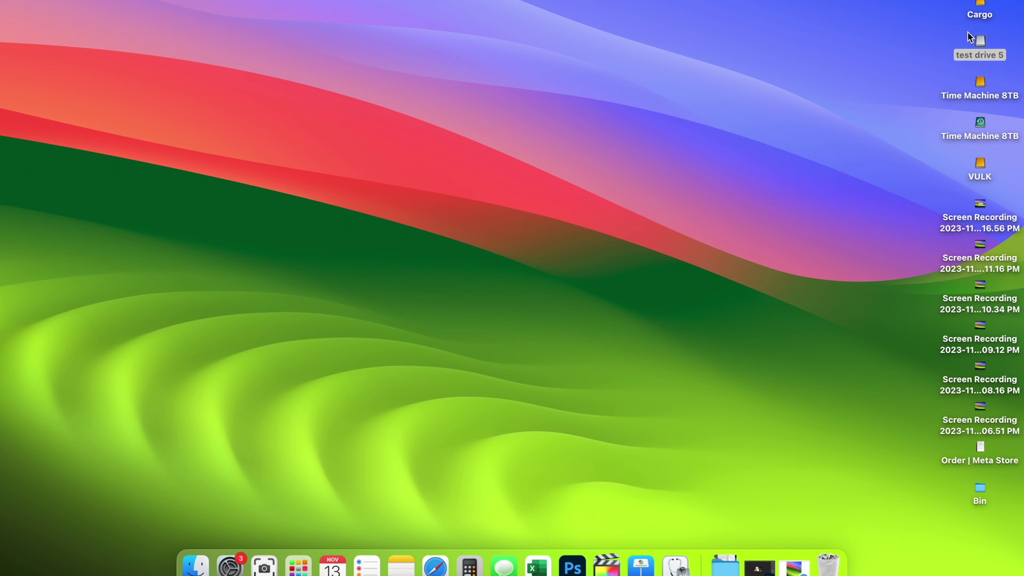
drag(967, 37, 798, 256)
drag(795, 458, 823, 506)
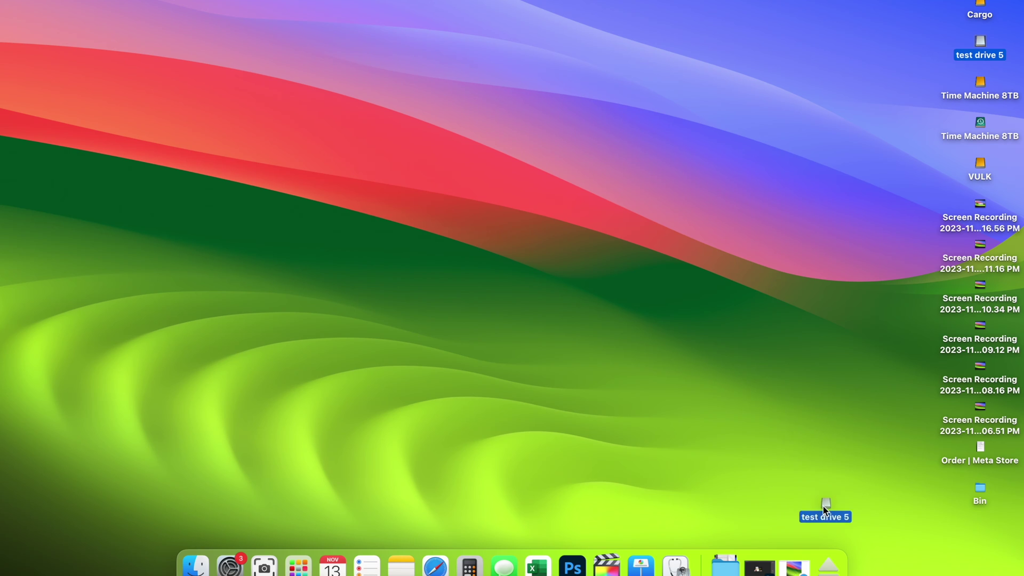
mouse_move(829, 569)
mouse_down()
mouse_move(841, 573)
mouse_move(824, 560)
mouse_move(829, 572)
mouse_up()
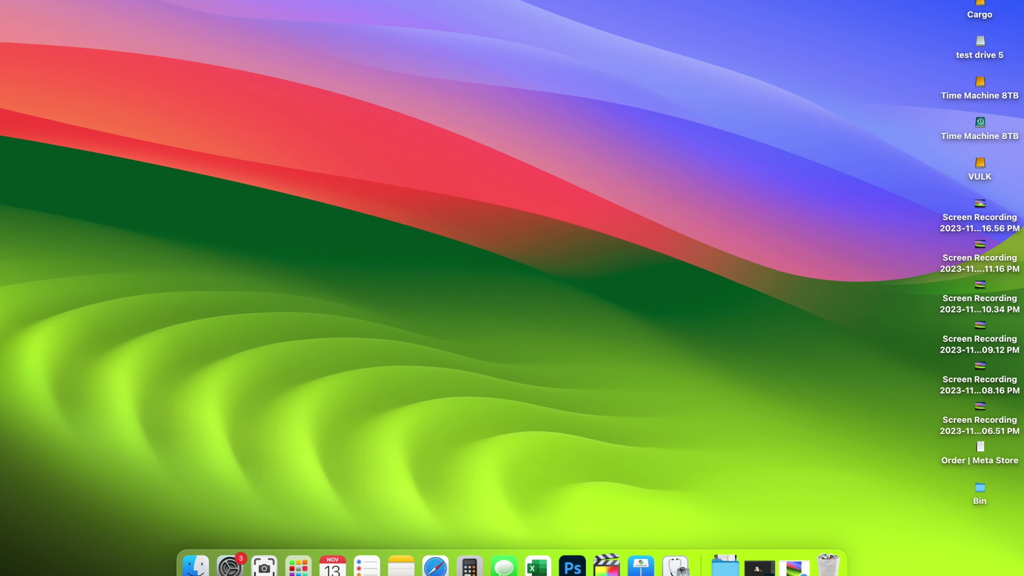
click(978, 44)
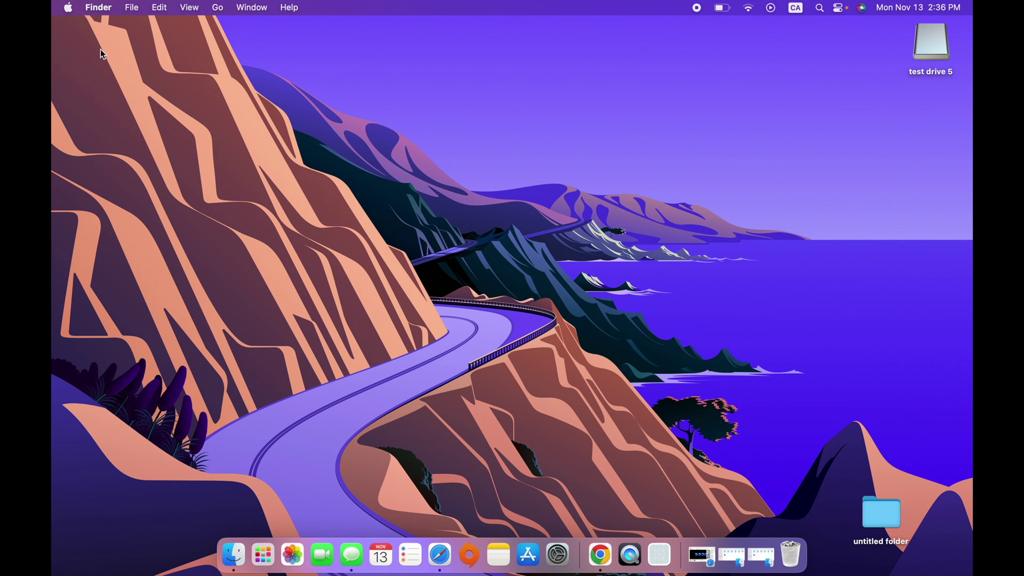
Open the Time Machine settings in System Settings and choose "test drive 5" for setup as the backup disk
click(68, 8)
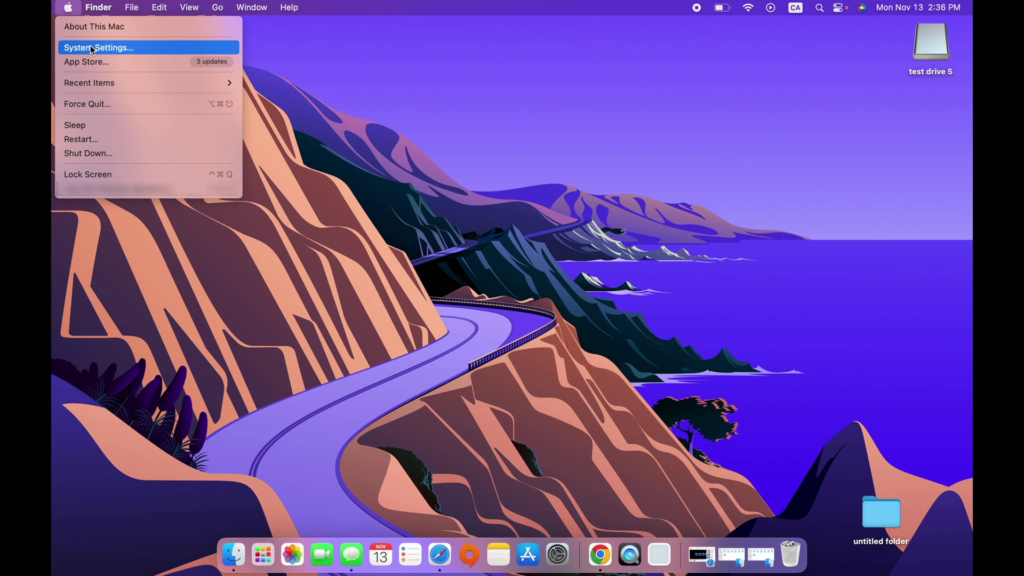
click(144, 49)
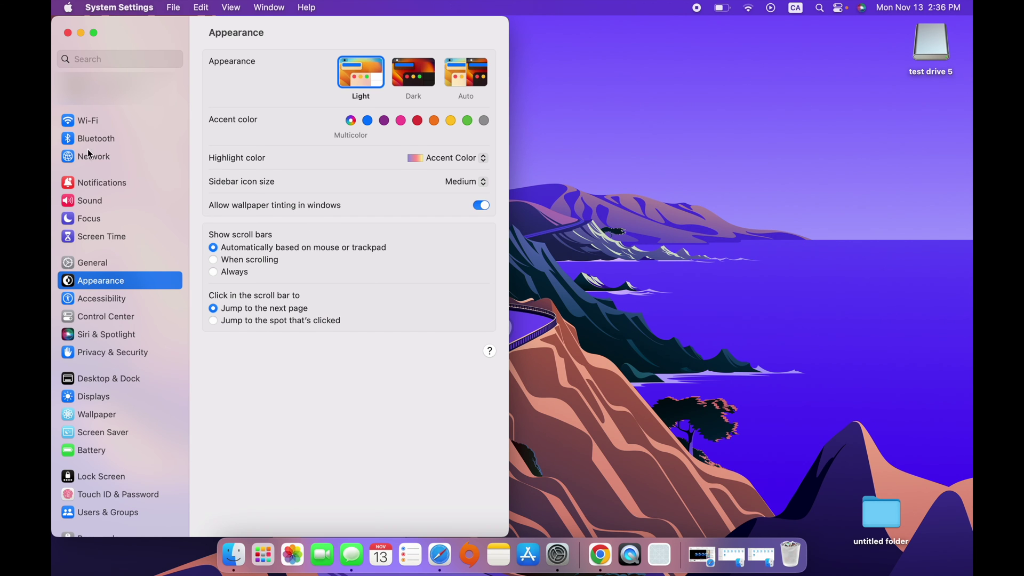
click(95, 262)
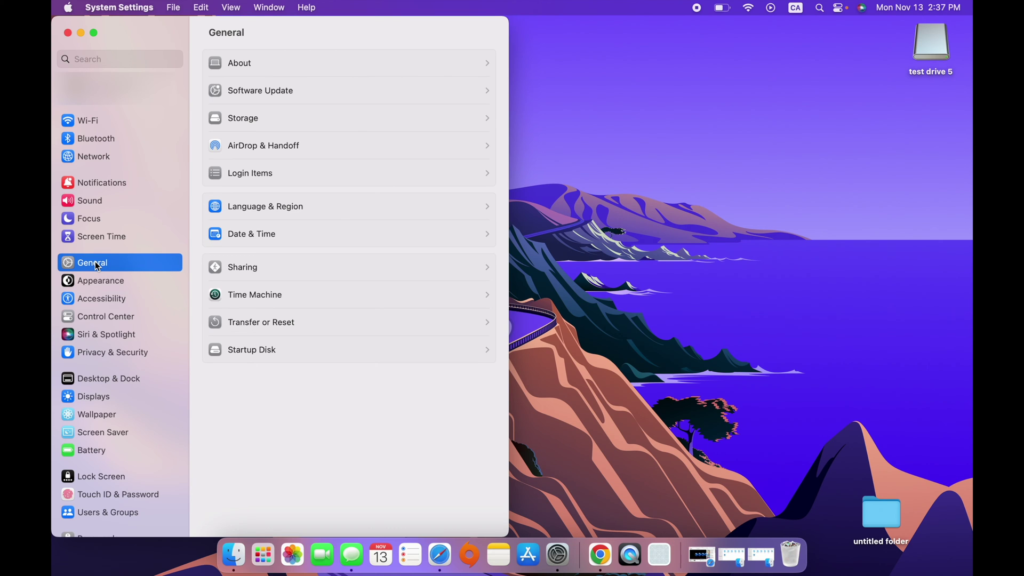
click(296, 296)
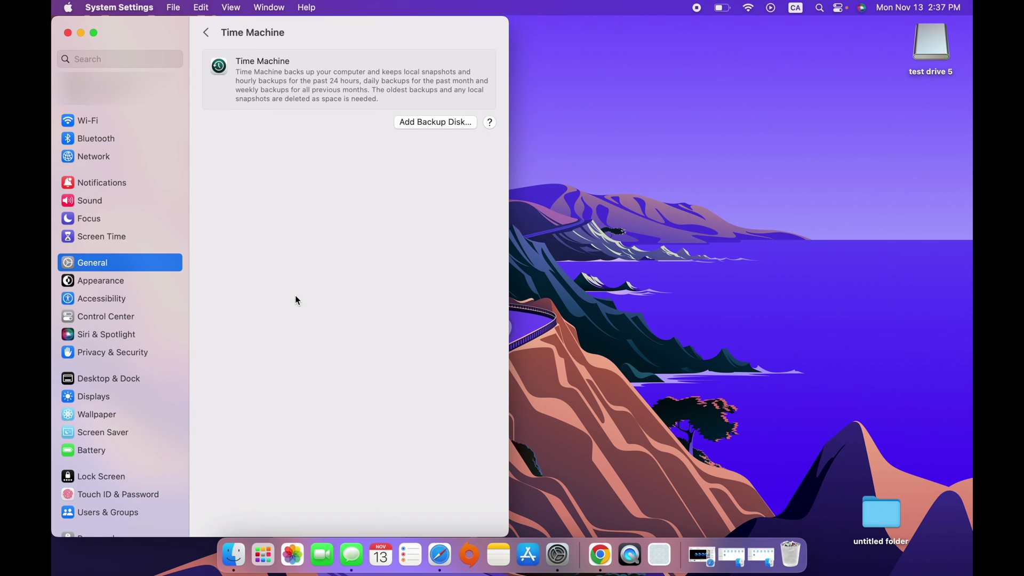
click(430, 124)
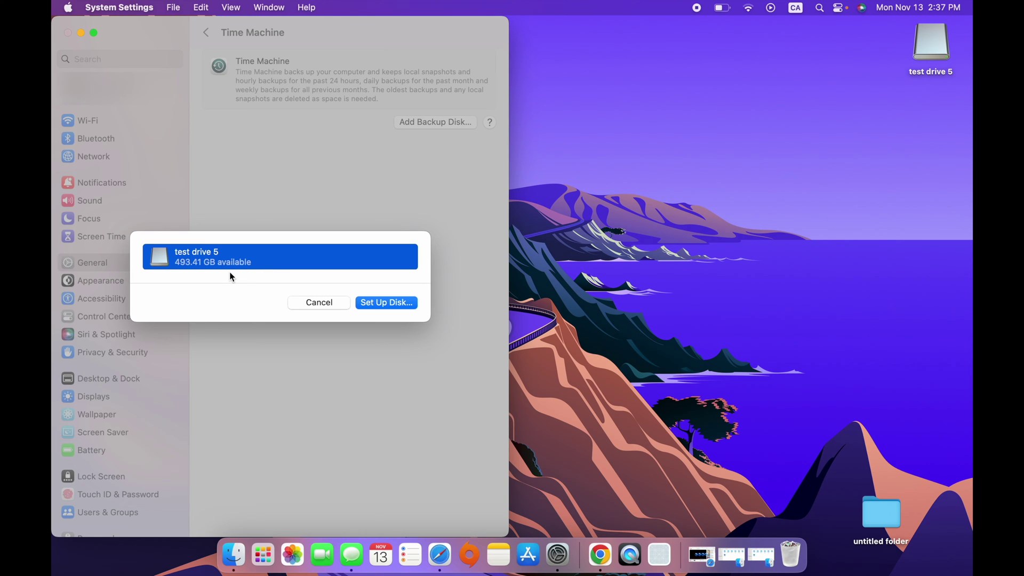
click(386, 308)
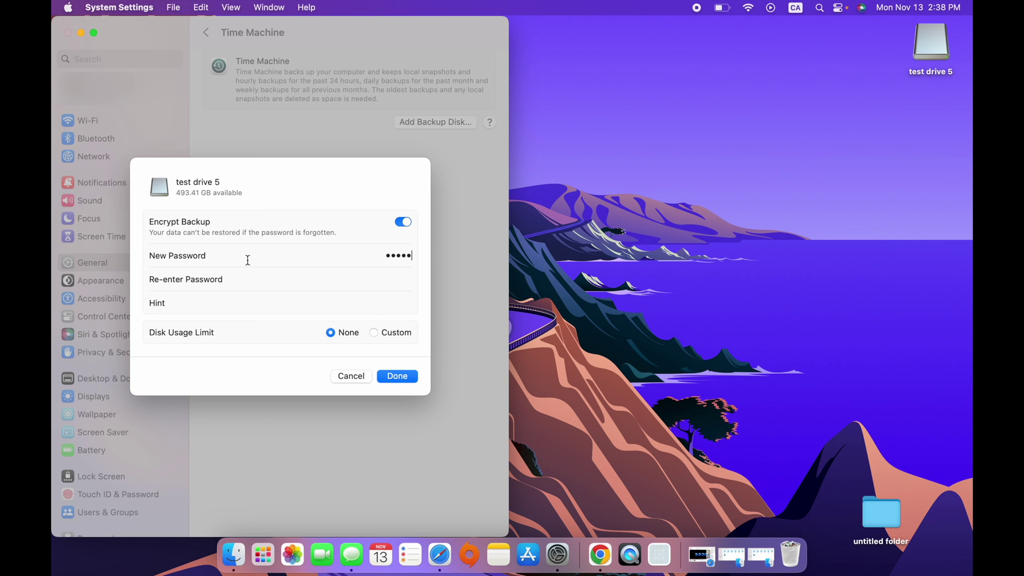
Re-enter the backup encryption password and set its hint to "the birthday of my dog"
click(280, 276)
text(••)
click(222, 304)
text(the birthday of my dog)
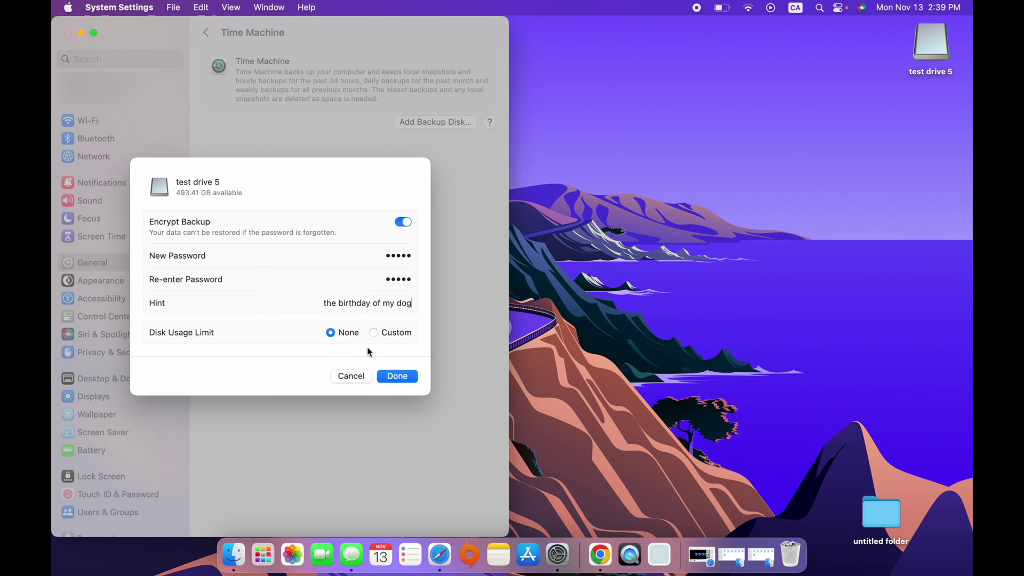
click(374, 332)
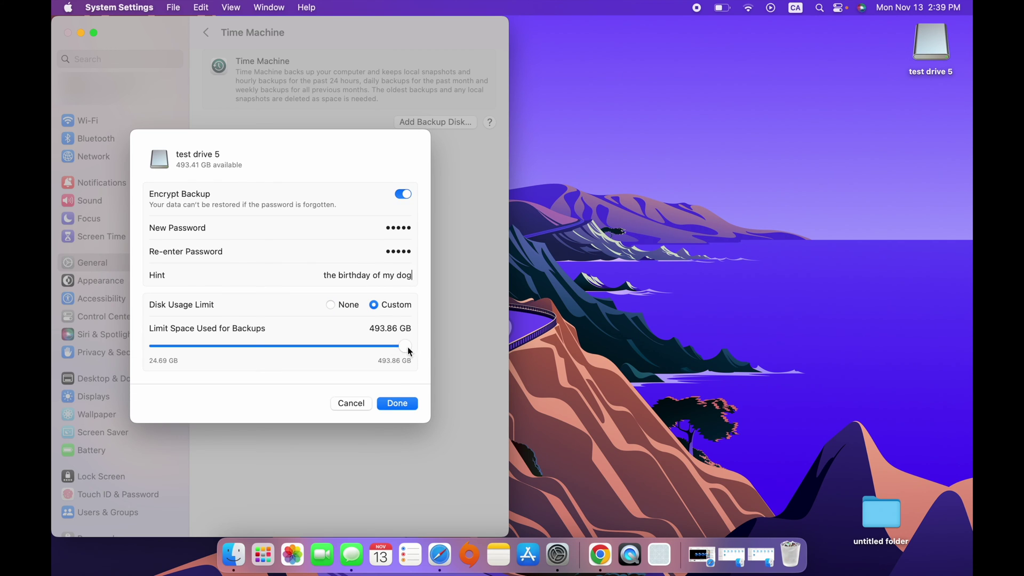
drag(409, 351, 377, 362)
click(330, 305)
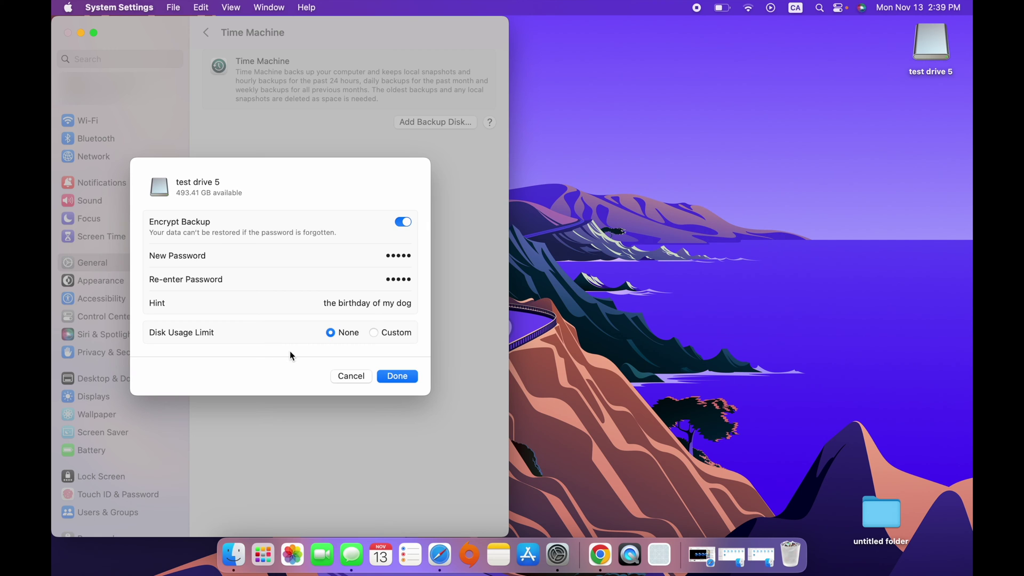
Finish setting up "test drive 5" as the encrypted backup disk and open the Time Machine backup options
click(402, 375)
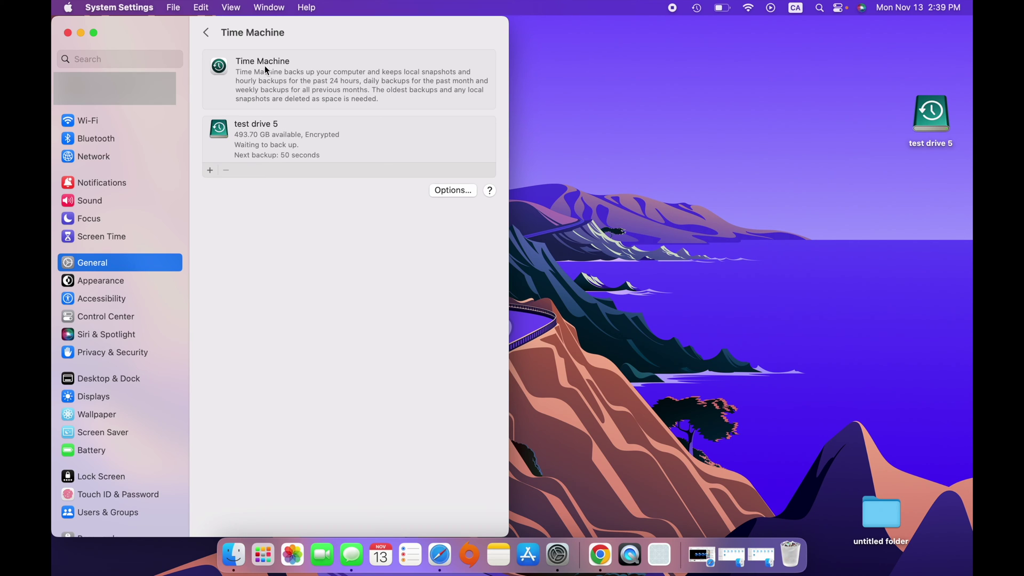
click(295, 139)
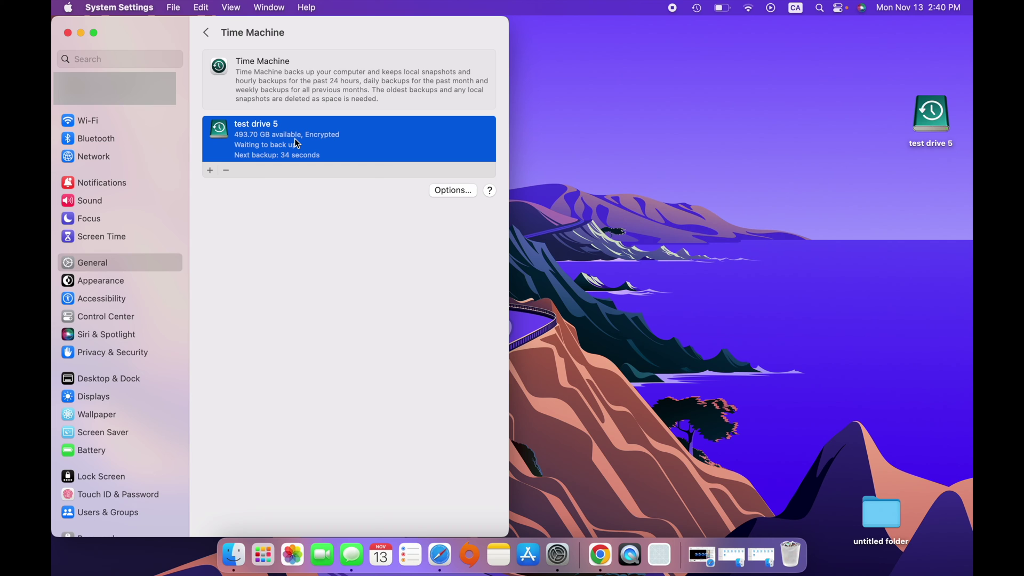
click(447, 192)
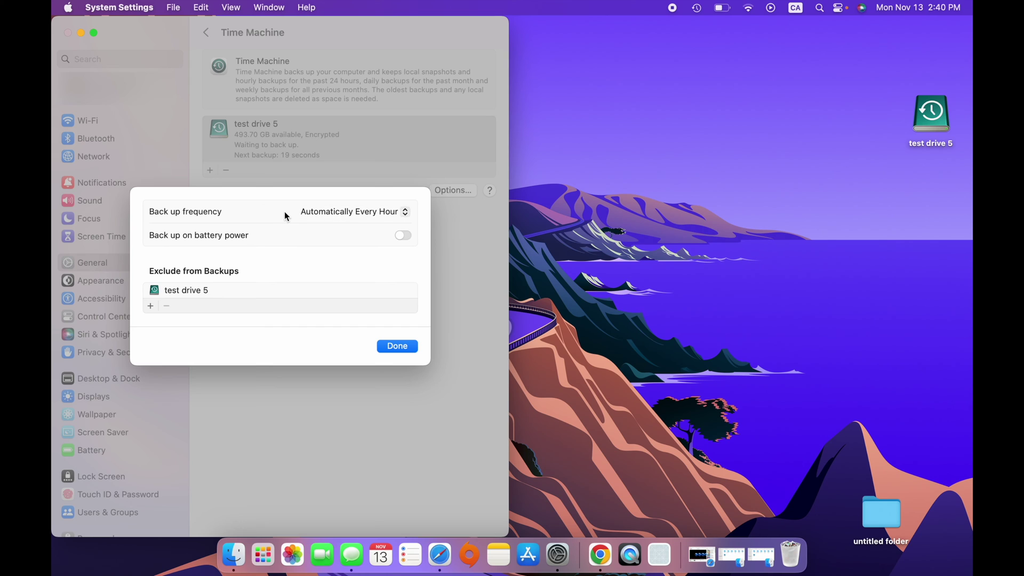
Switch the Time Machine backup frequency to Manually and return it to Automatically Every Hour
click(335, 216)
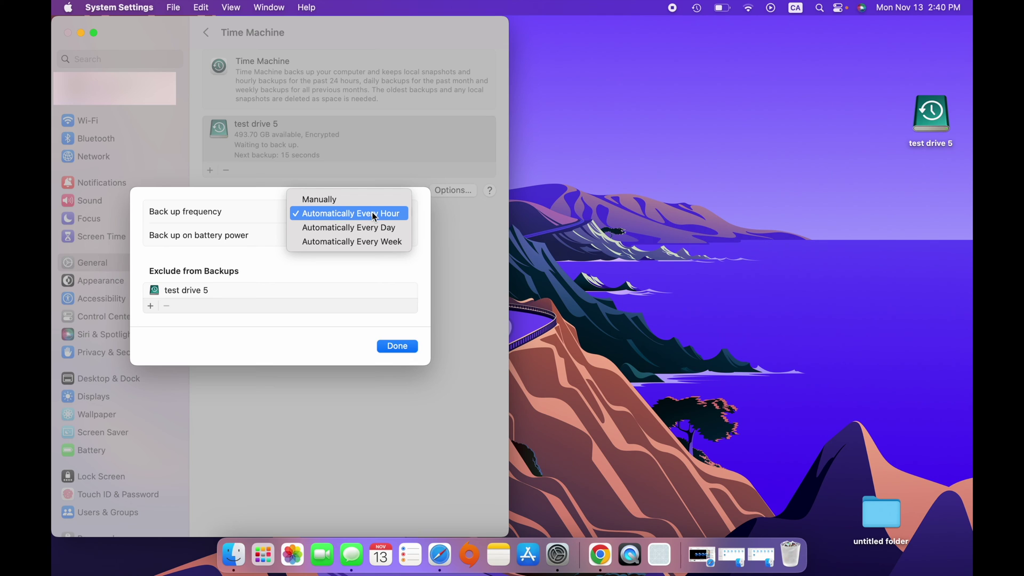
click(332, 200)
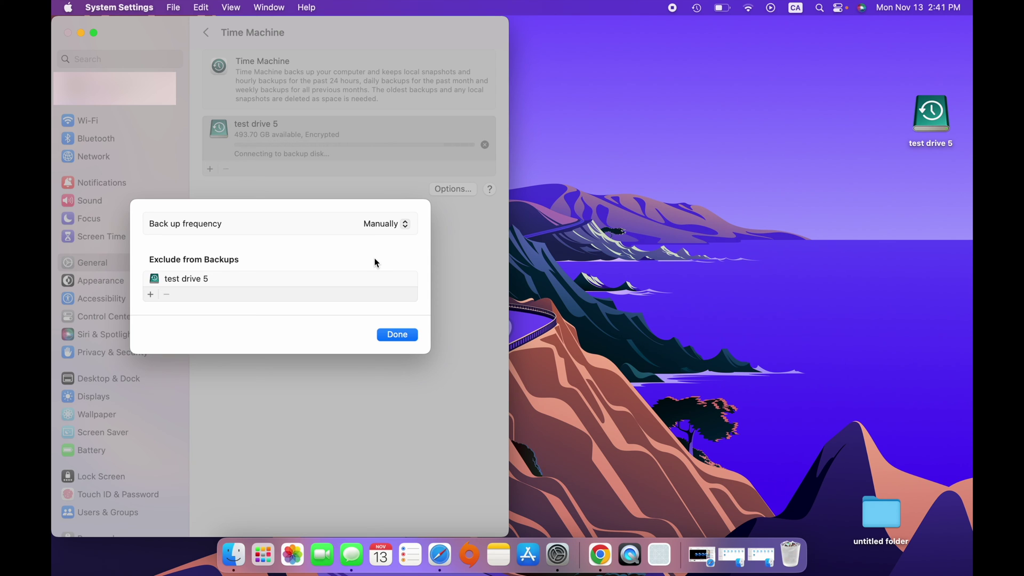
click(386, 225)
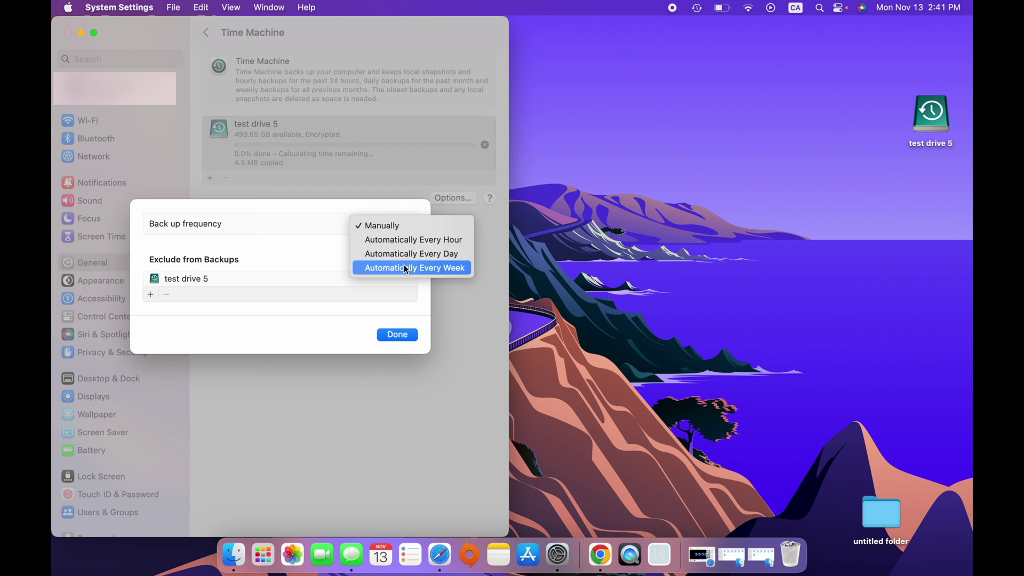
click(408, 239)
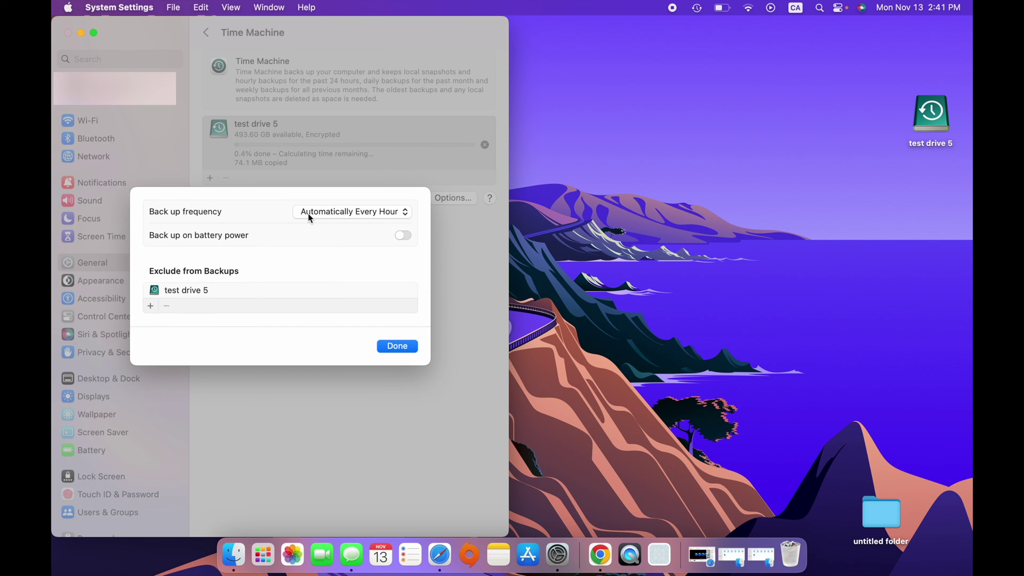
click(352, 214)
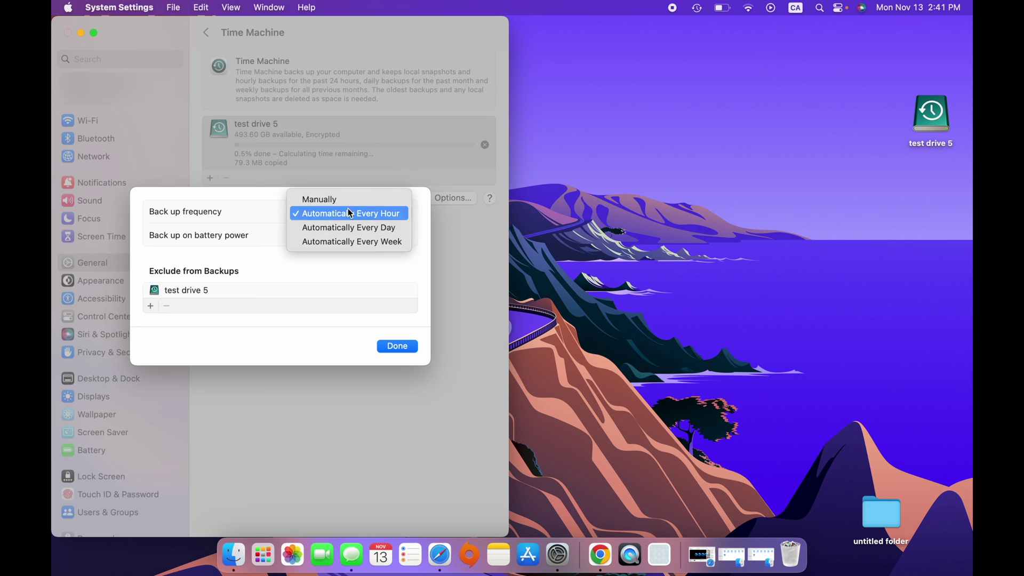
click(347, 209)
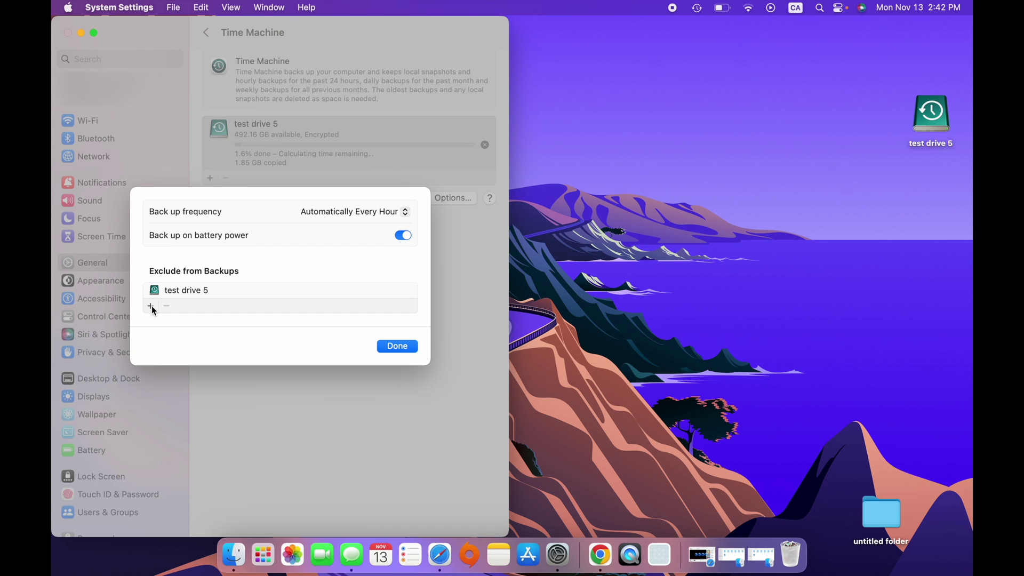
Exclude "untitled folder" on the Desktop from the Time Machine backups, finish the backup options and close System Settings
click(152, 306)
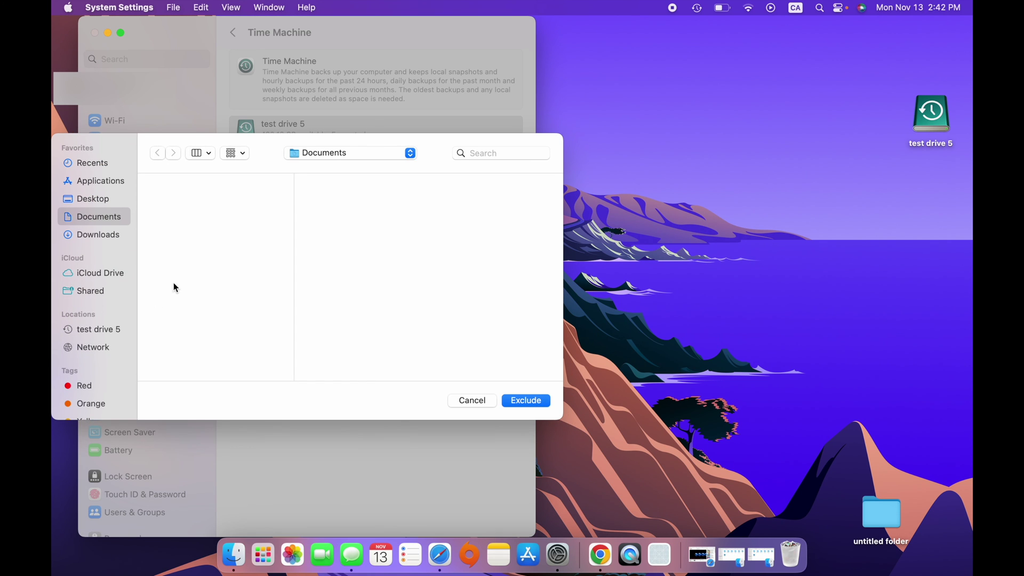
click(89, 201)
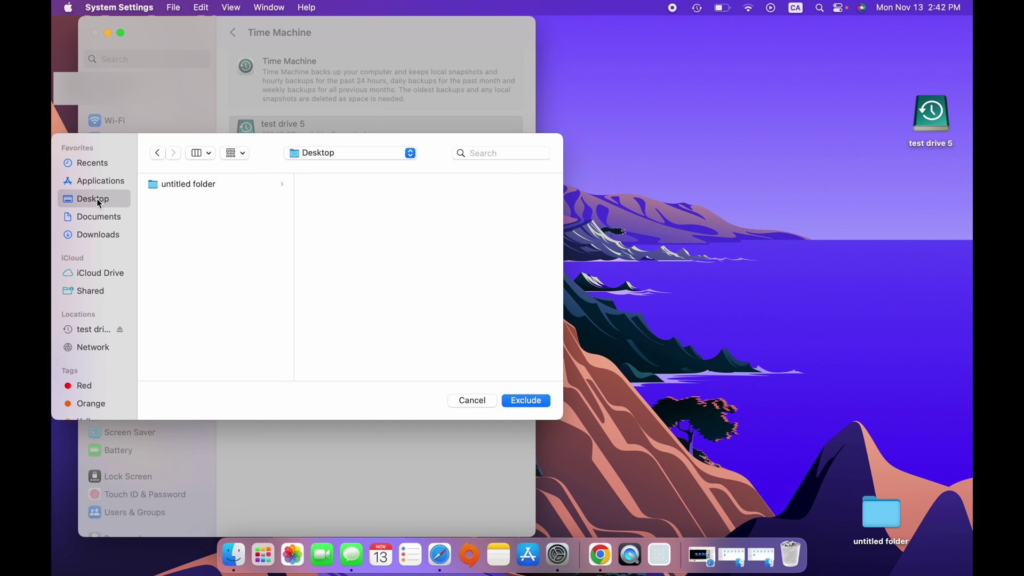
click(170, 185)
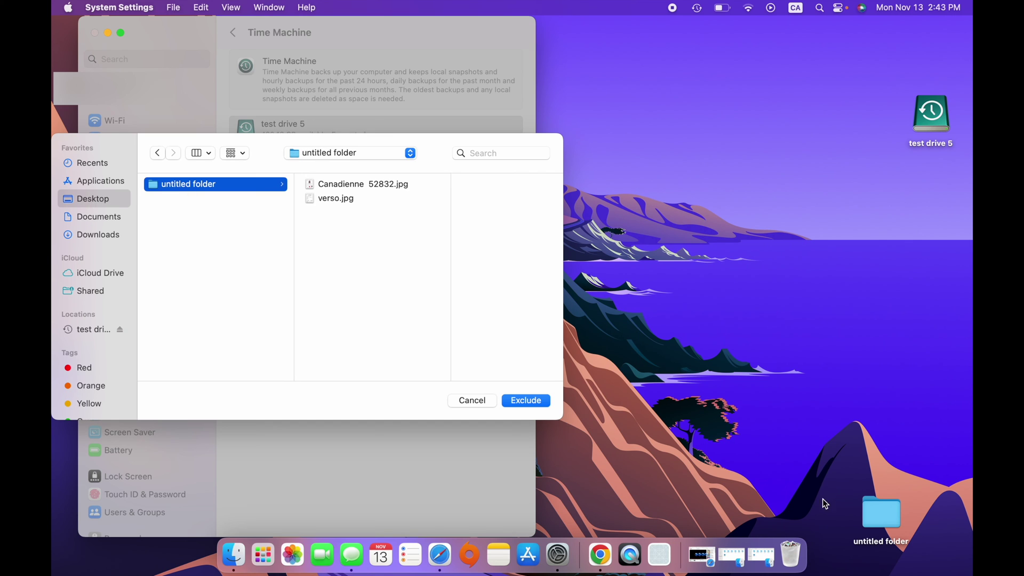
drag(883, 517, 850, 427)
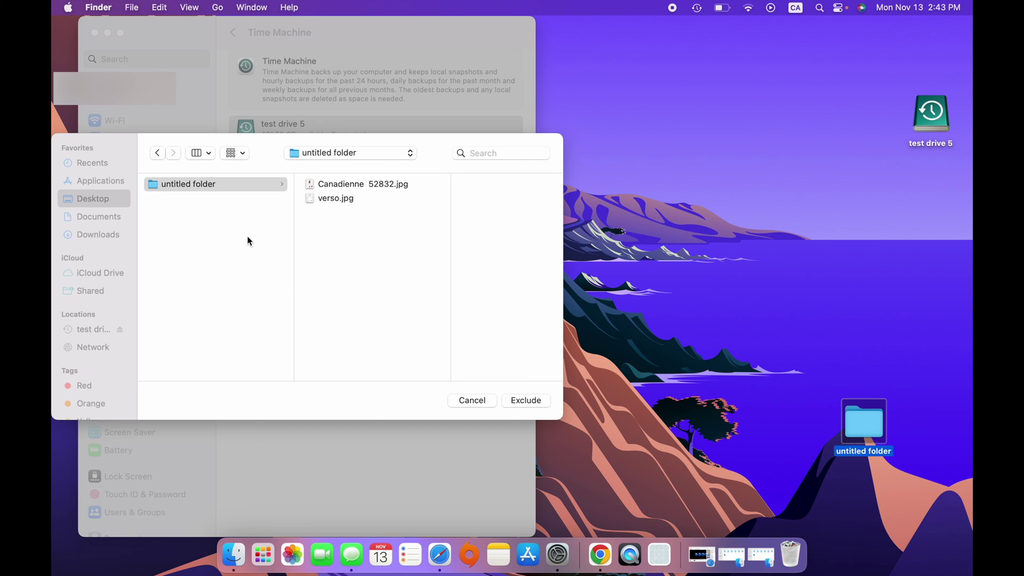
click(171, 183)
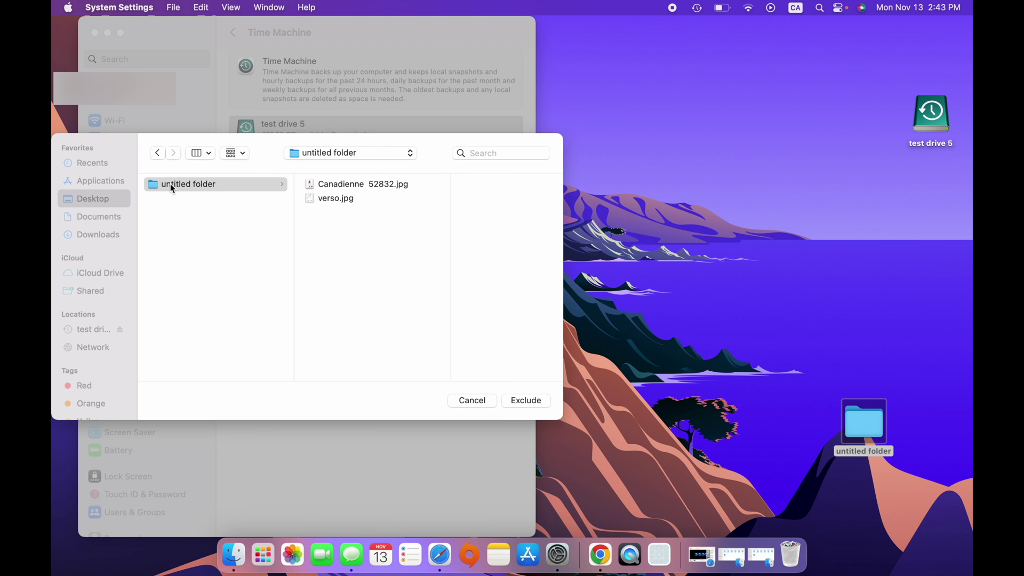
click(525, 401)
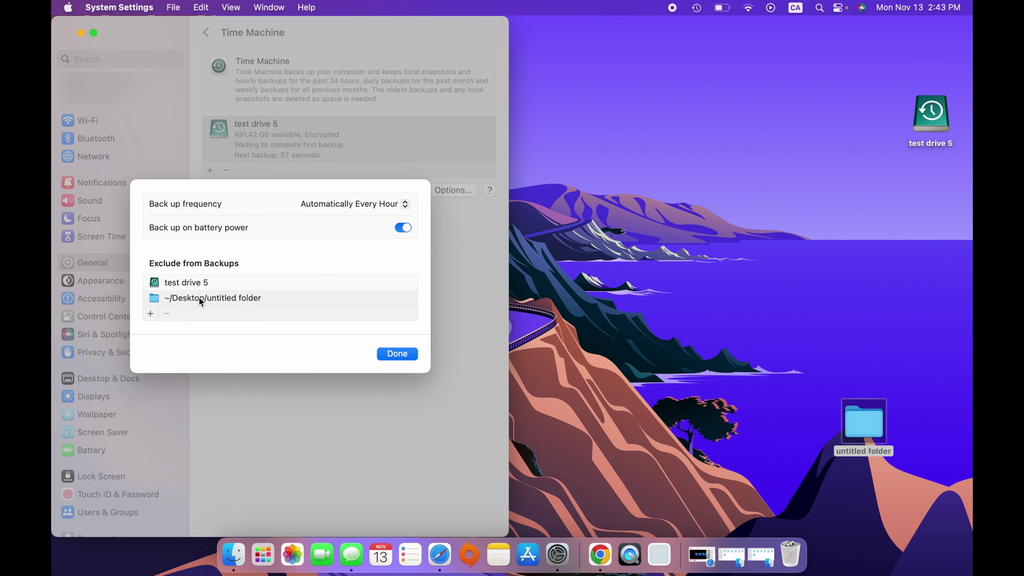
click(289, 297)
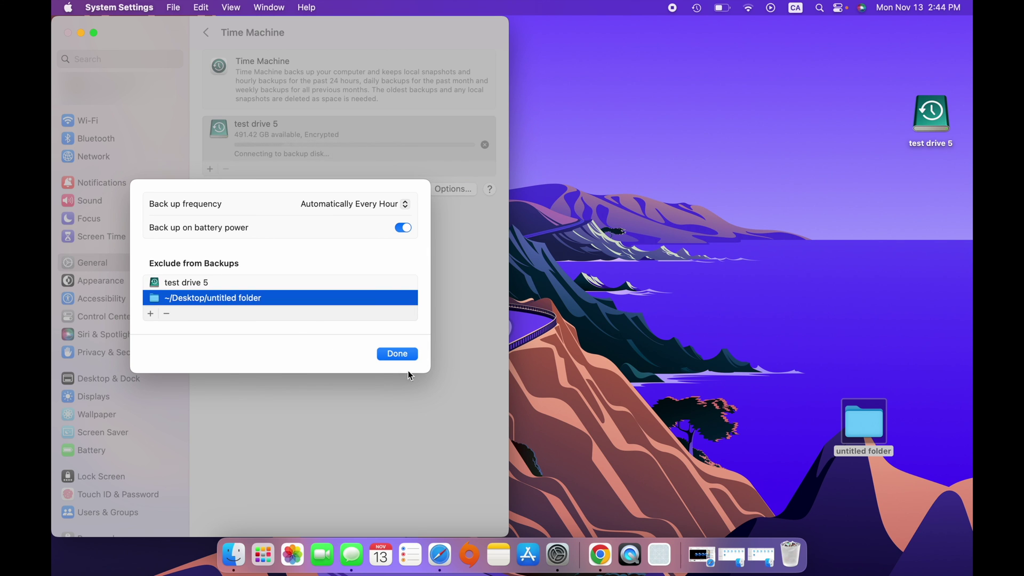
click(404, 354)
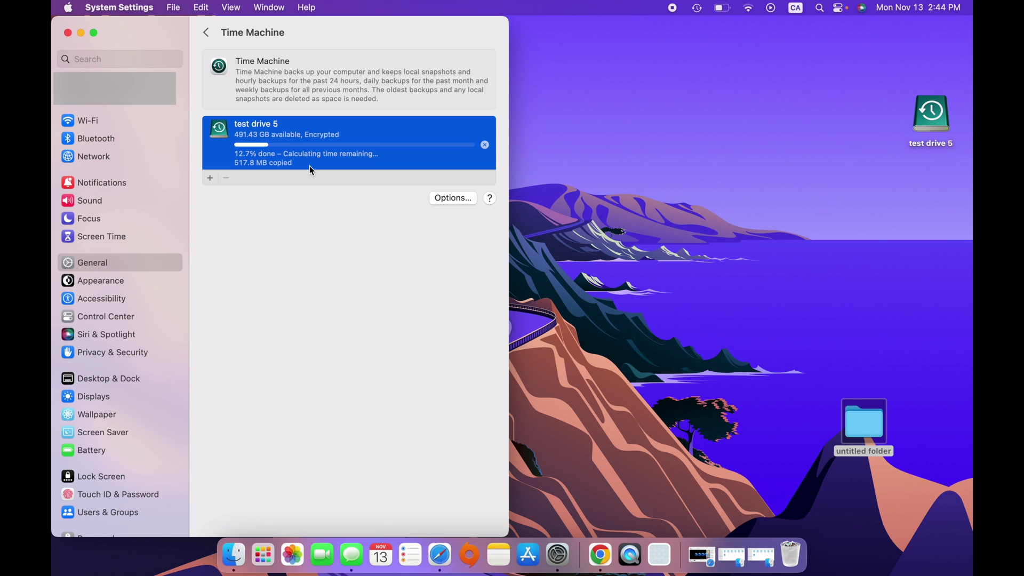
click(68, 33)
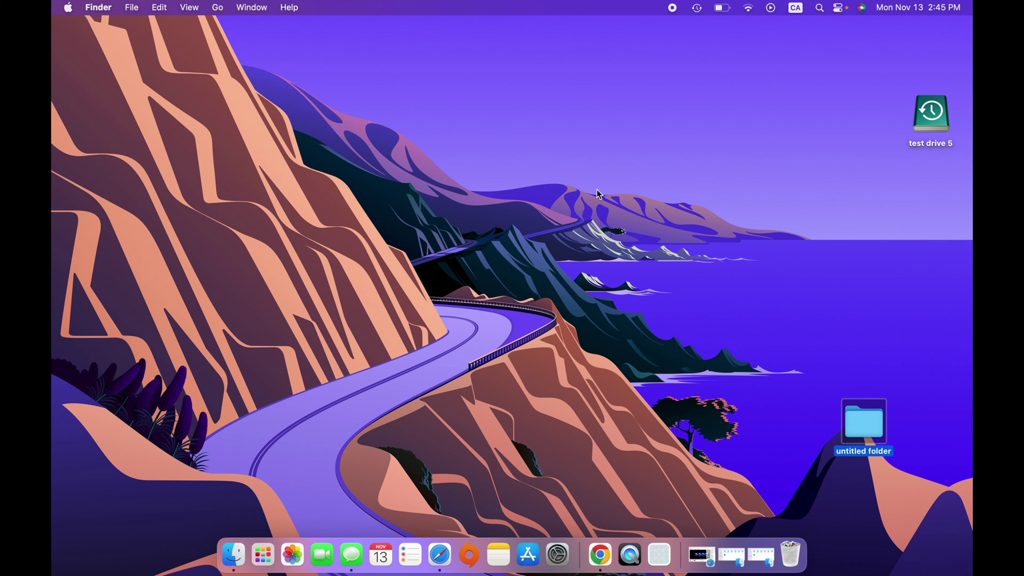
Check the progress of the running Time Machine backup and the available Time Machine commands from the desktop
click(697, 9)
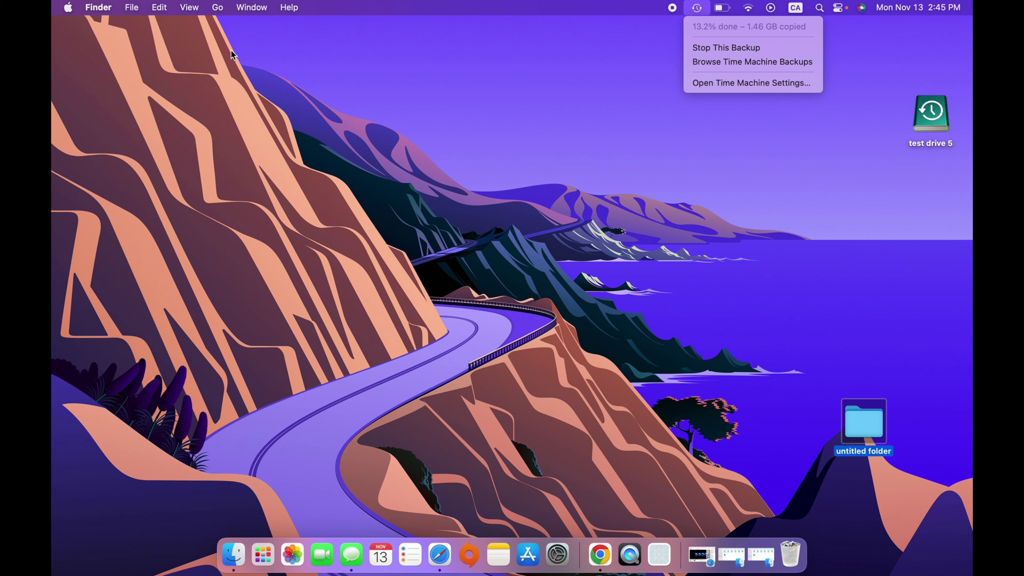
click(91, 64)
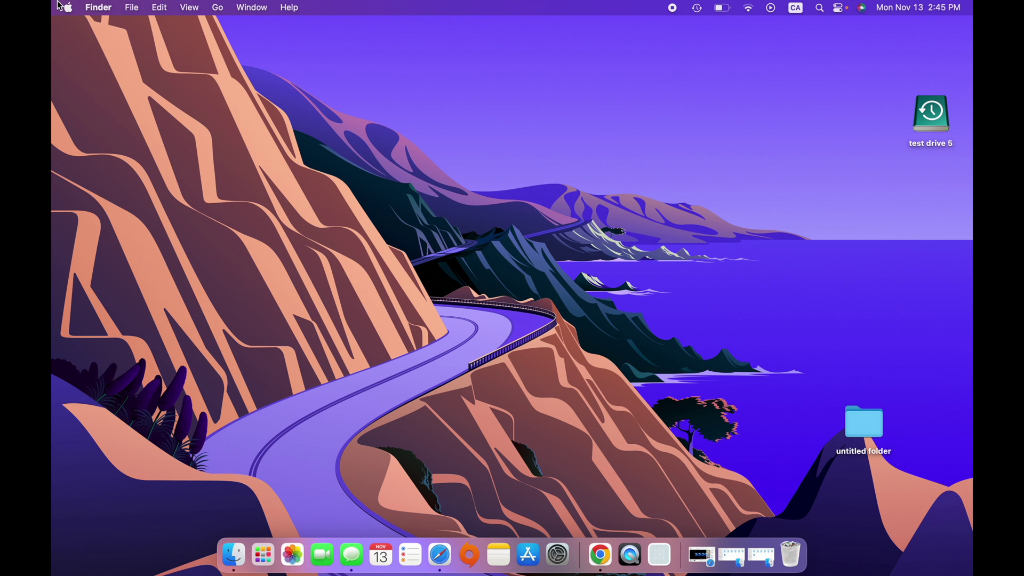
click(698, 8)
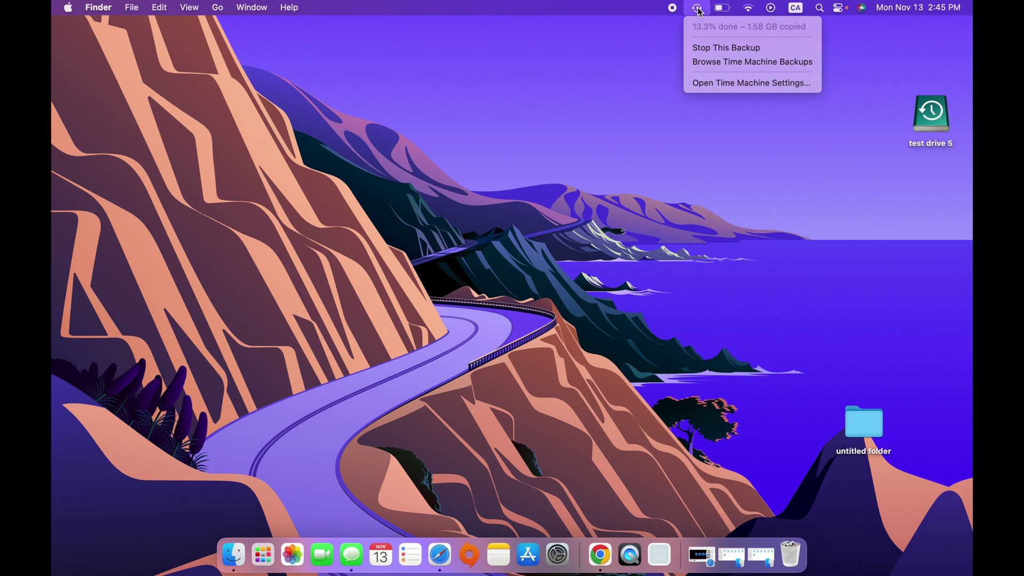
click(717, 82)
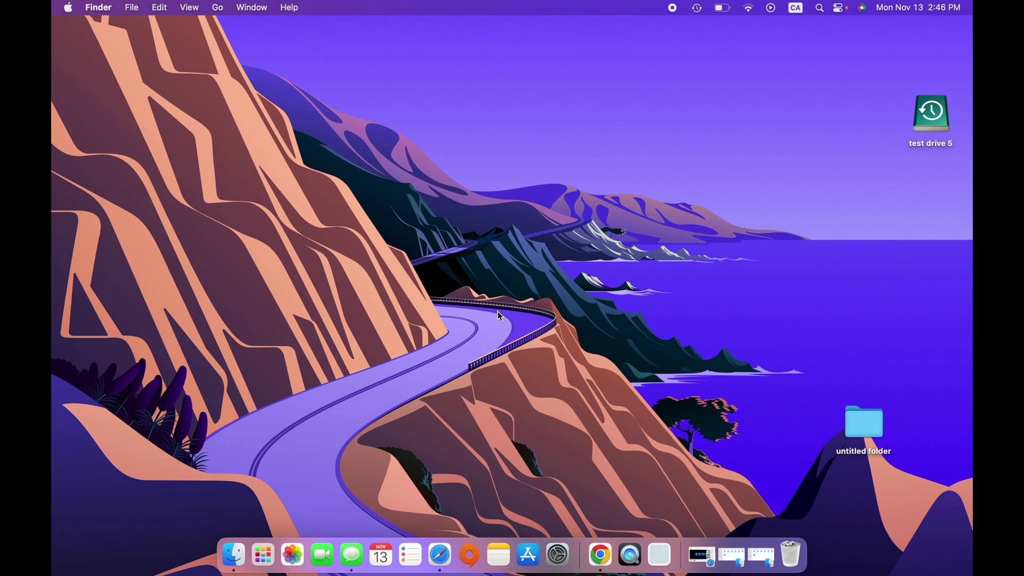
Browse the Time Machine backups and go back to the iCloud Drive snapshot from today at 2:44 PM
click(698, 8)
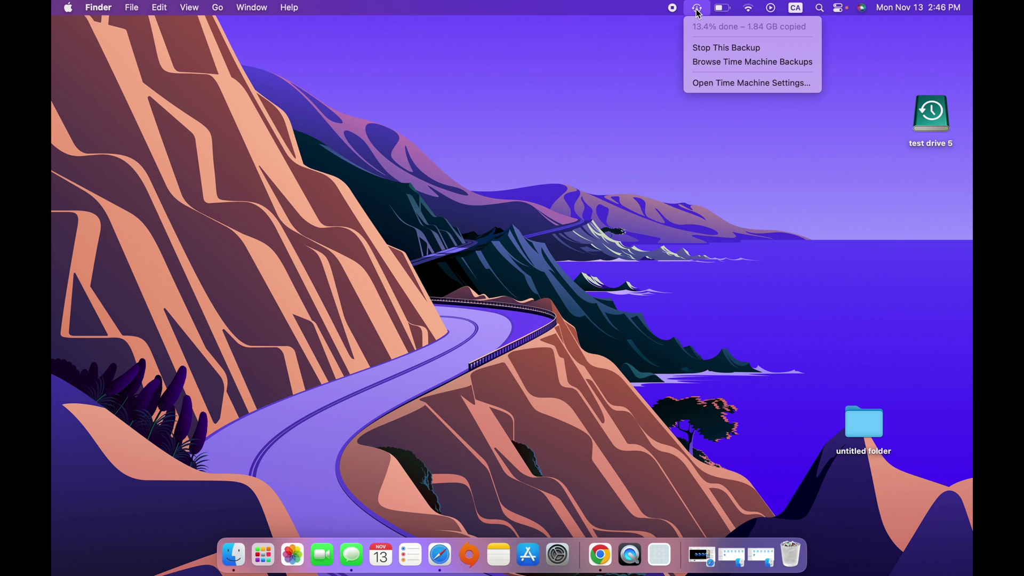
click(716, 68)
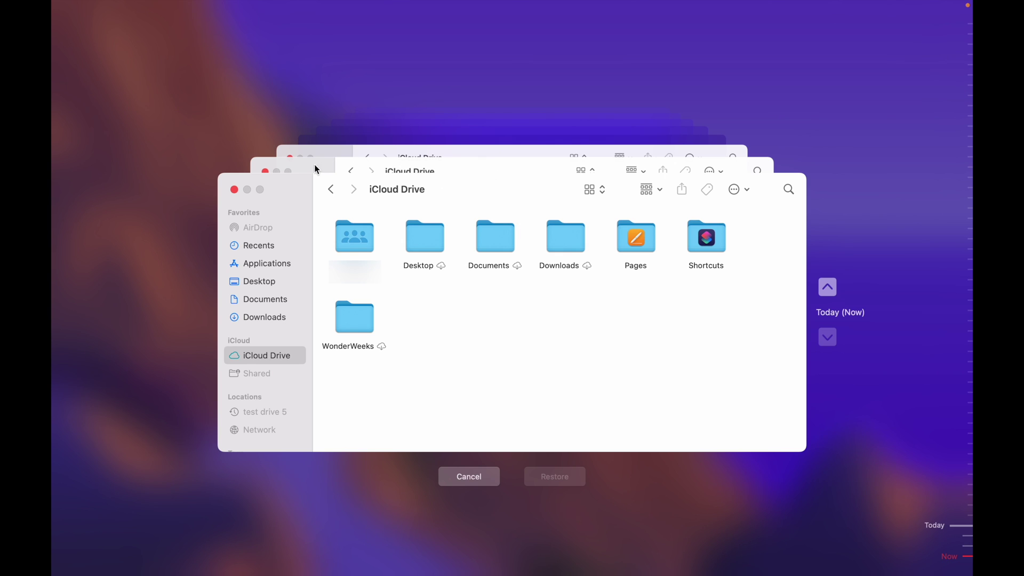
click(827, 287)
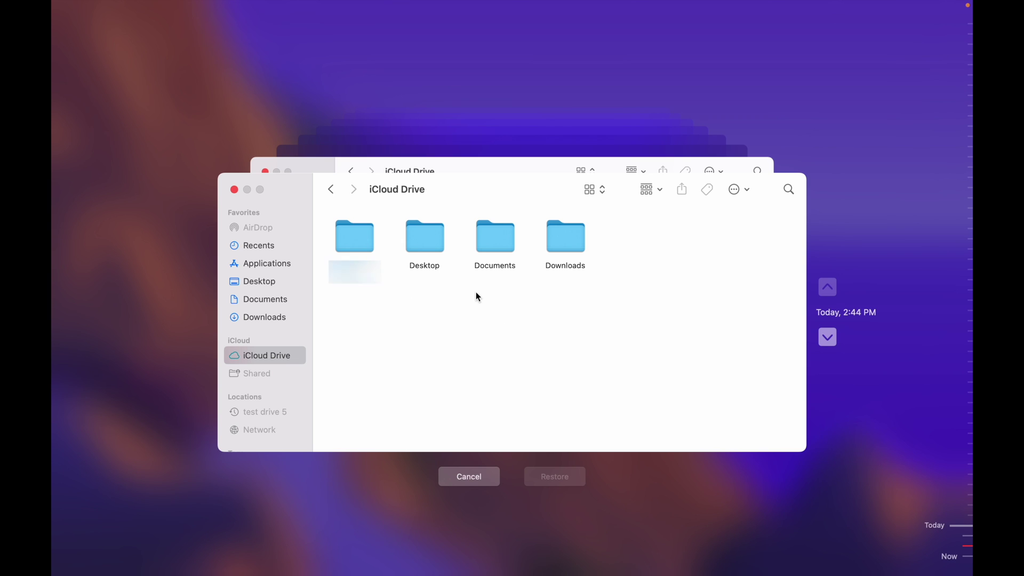
Restore the "_002" JPG from the snapshot's Downloads folder, replacing the existing file, and close the Finder window
click(563, 238)
double_click(565, 241)
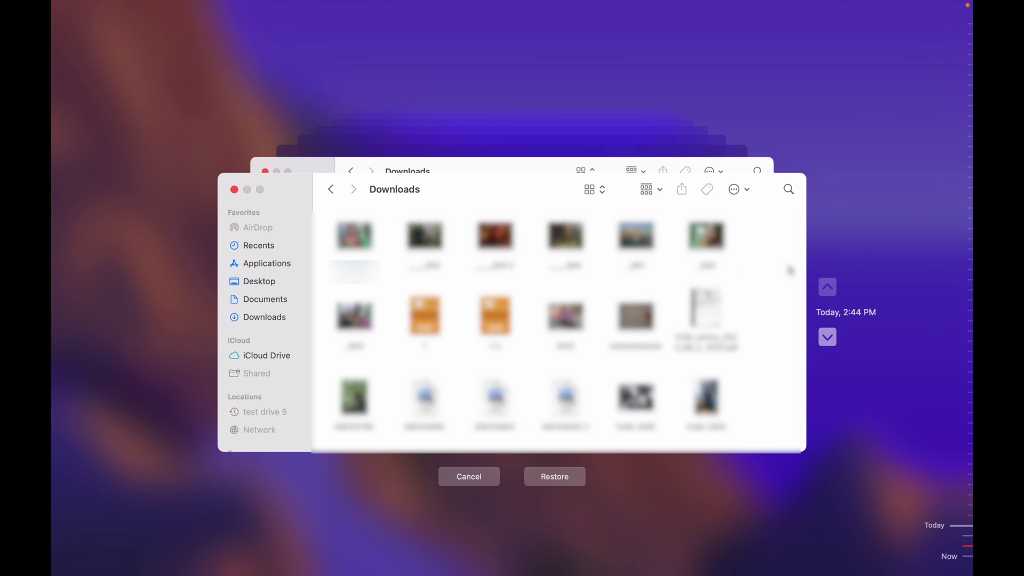
click(559, 478)
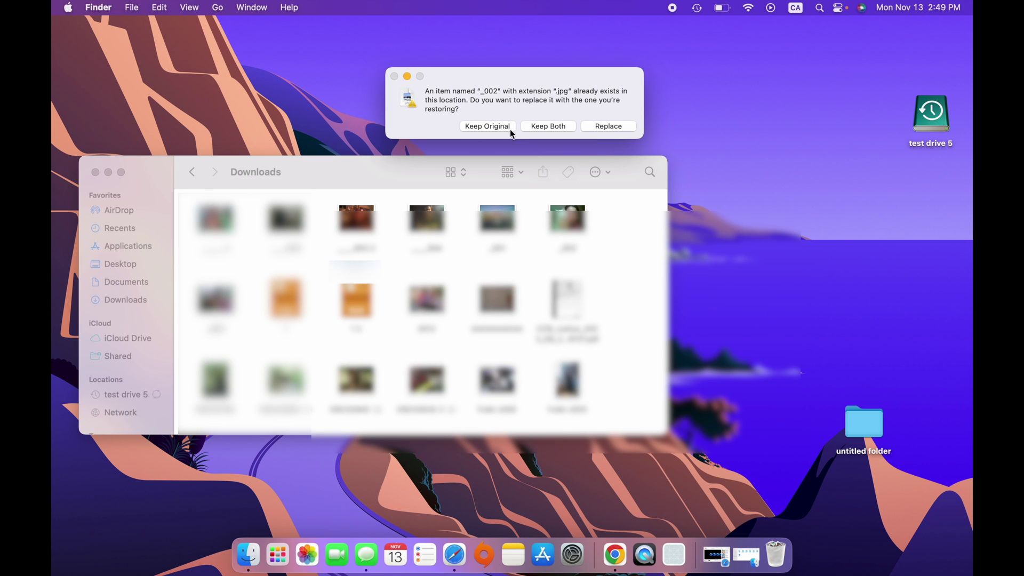
click(601, 126)
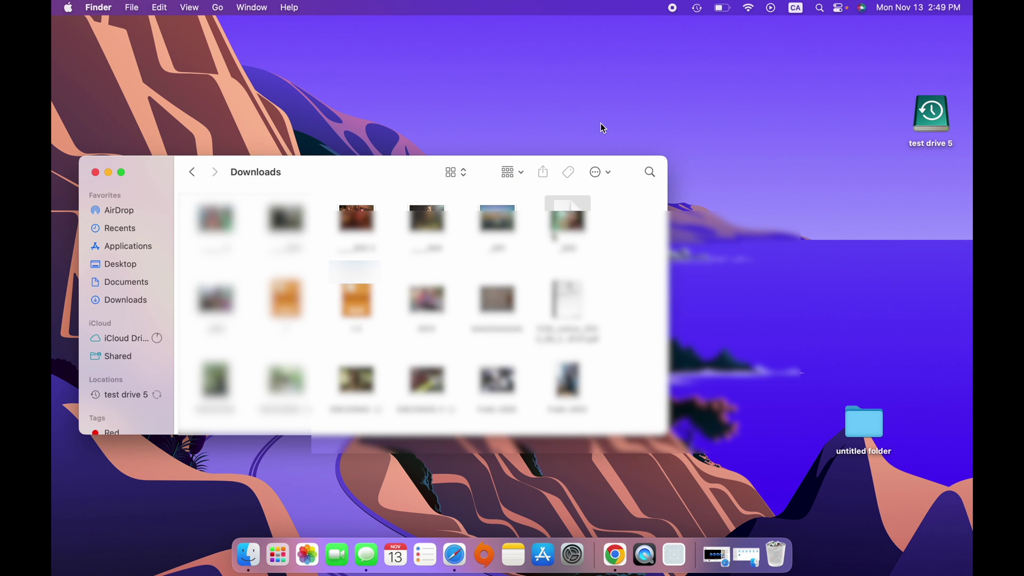
key(cmd+w)
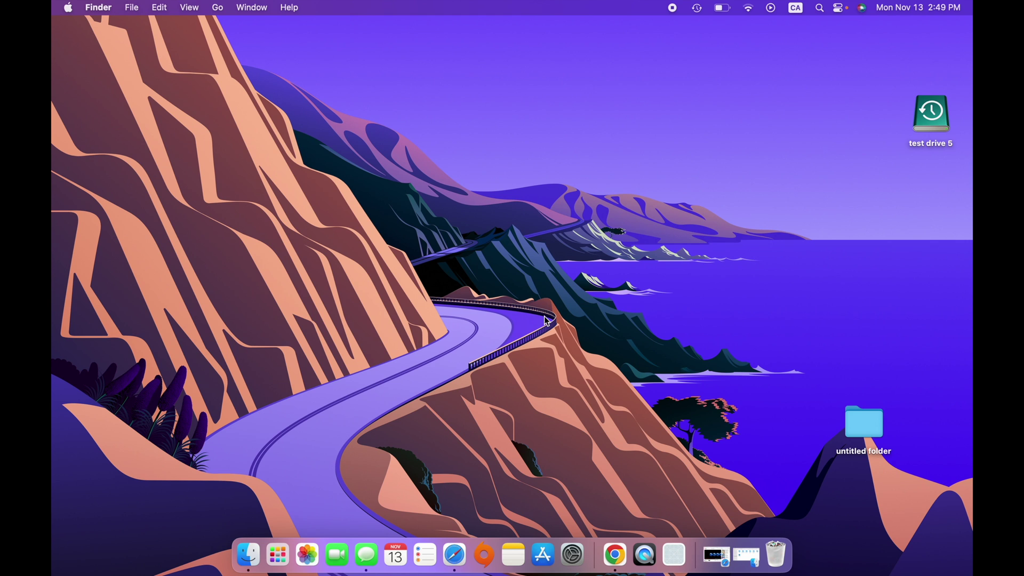